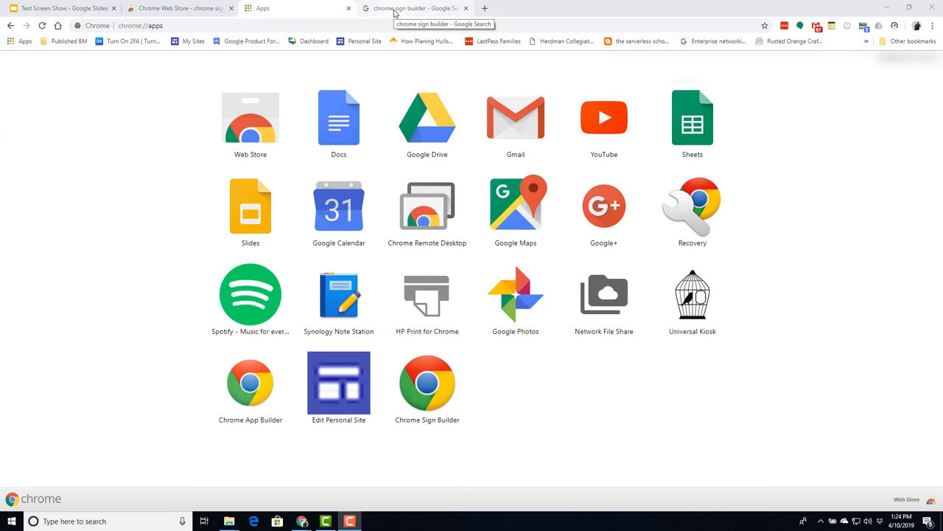
- Find the Chrome Sign Builder Web Store listing via Google, then go to chrome://apps
left_click(395, 10)
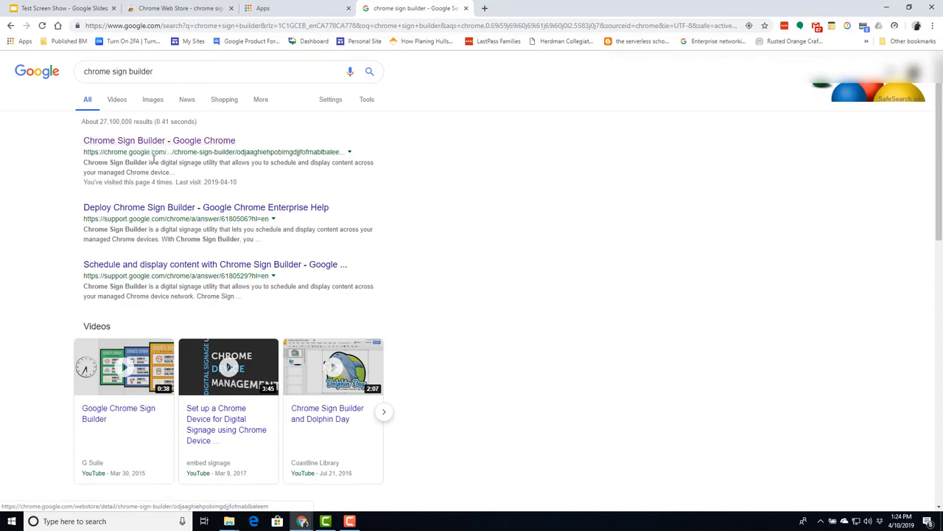
left_click(212, 143)
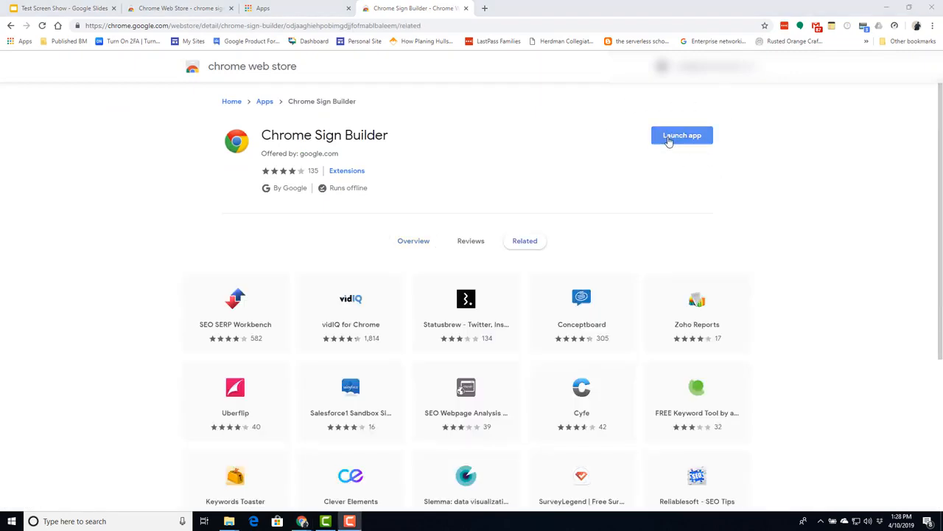
left_click(24, 42)
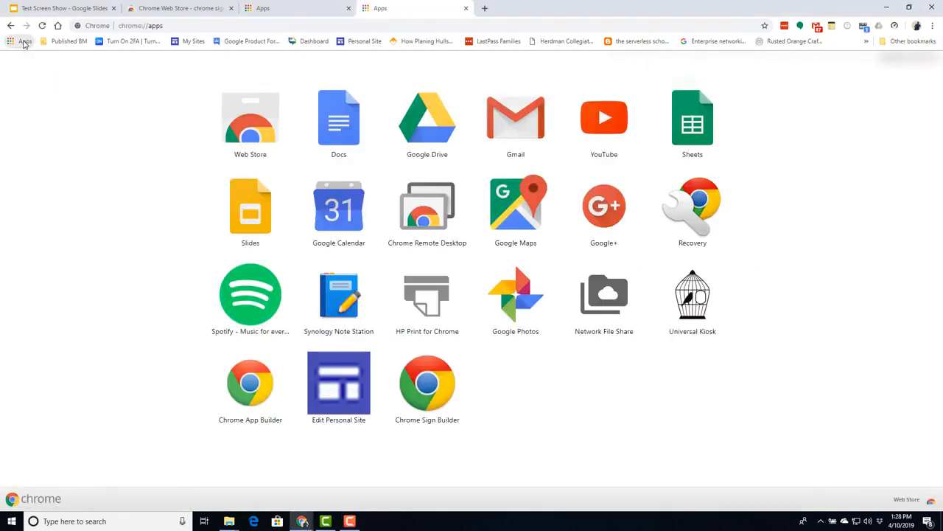
- Launch Chrome Sign Builder, view the Building1 schedule, and drag the player window off screen
left_click(425, 380)
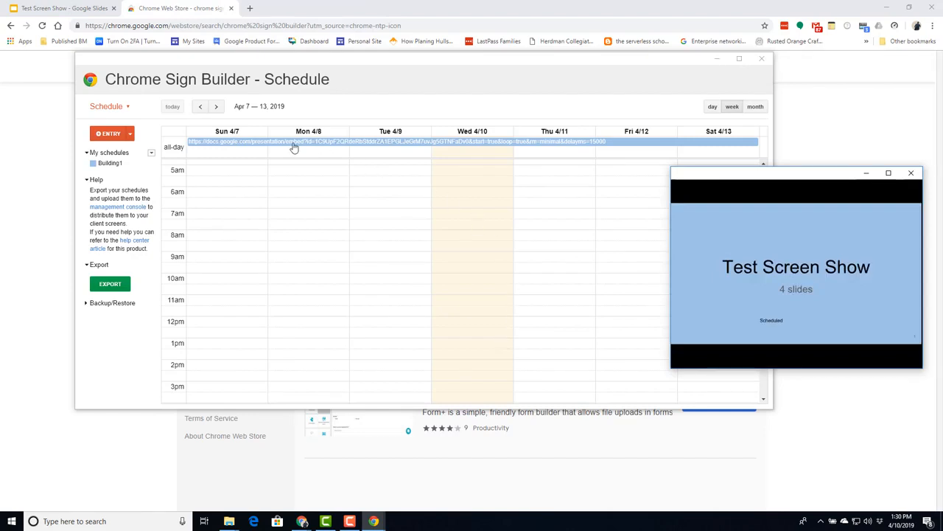
left_click(110, 165)
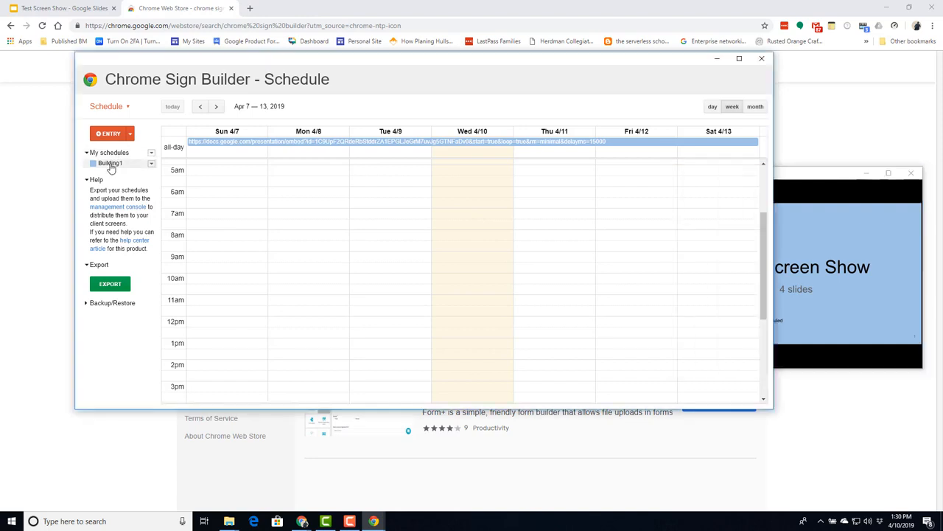
left_click(837, 238)
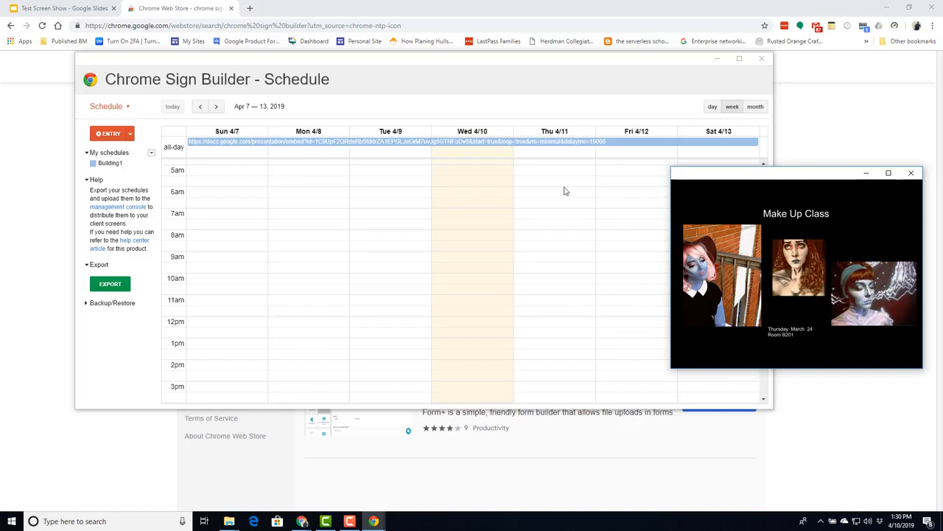
left_click_drag(781, 175, 942, 190)
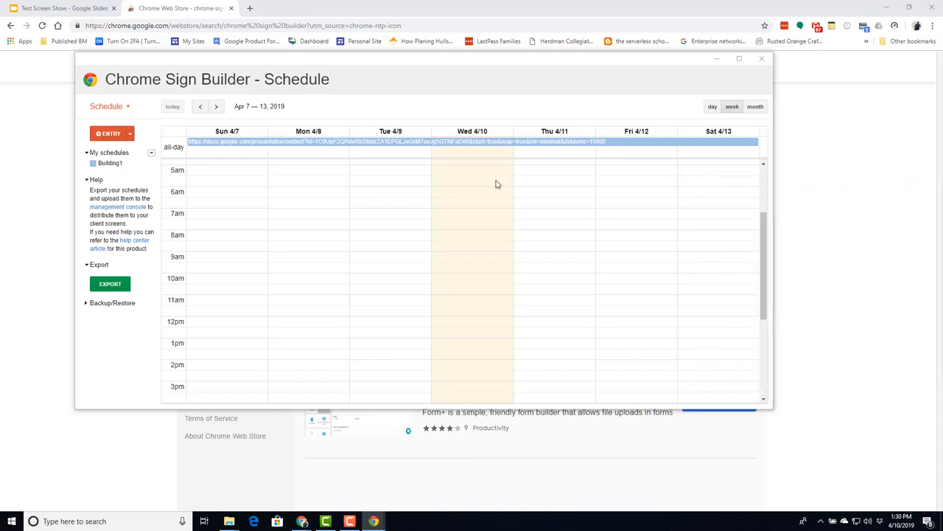
left_click(151, 153)
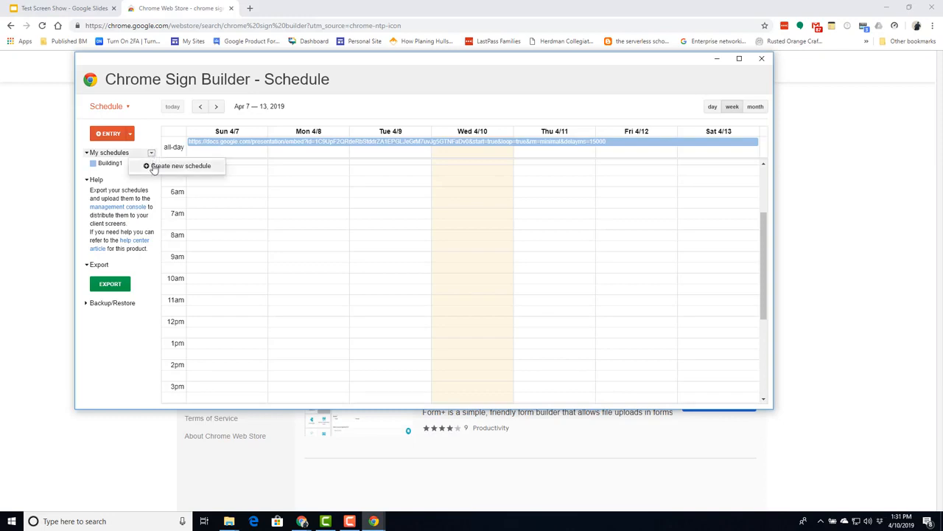
- Create a new schedule, rename it 'Building 2', keep System default orientation, and save
left_click(153, 168)
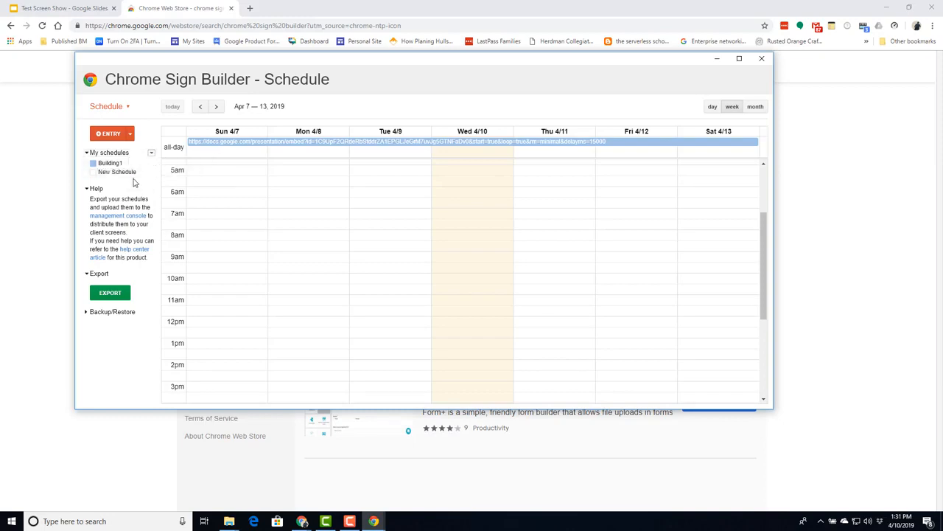
left_click(151, 173)
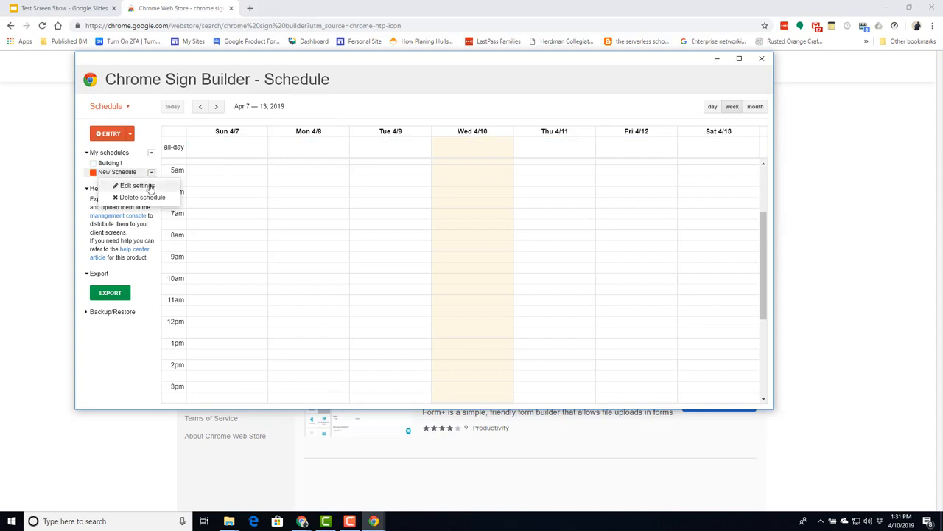
left_click(140, 186)
left_click(446, 126)
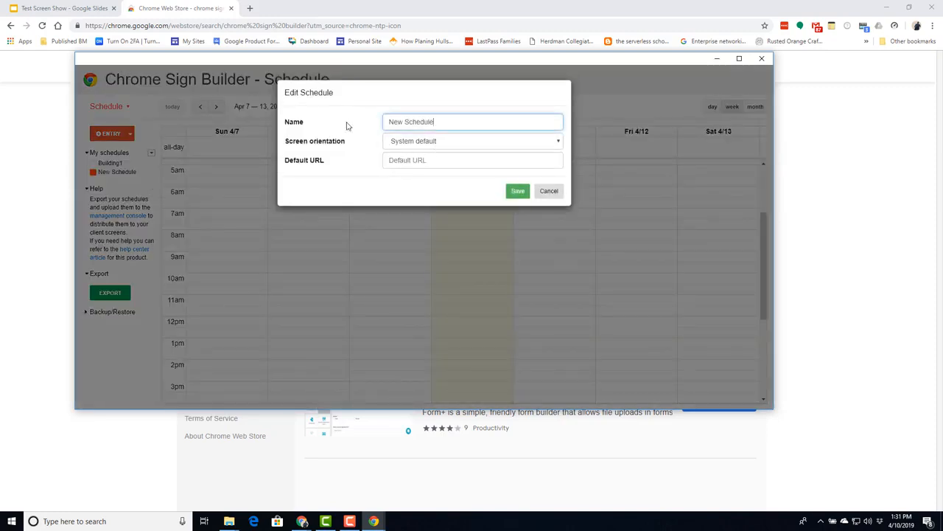
key("ctrl+a")
type("Building 2")
left_click(557, 143)
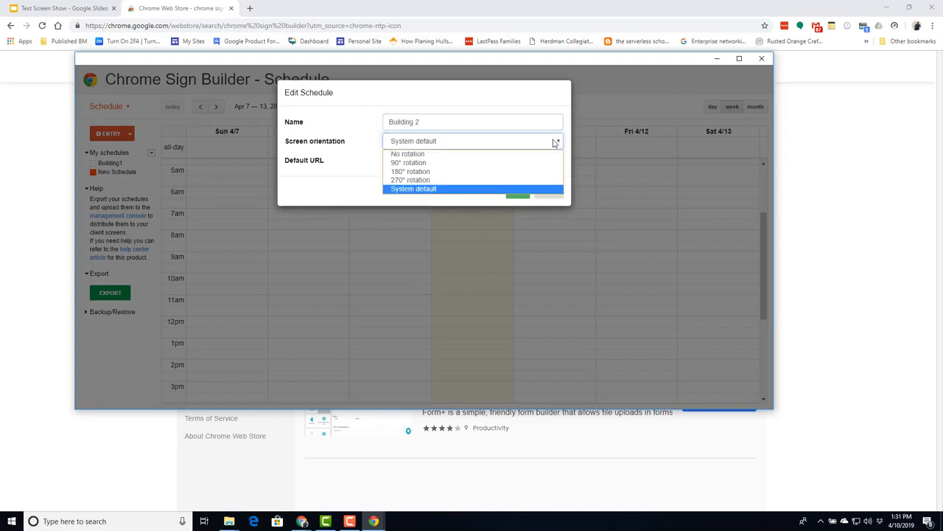
left_click(555, 142)
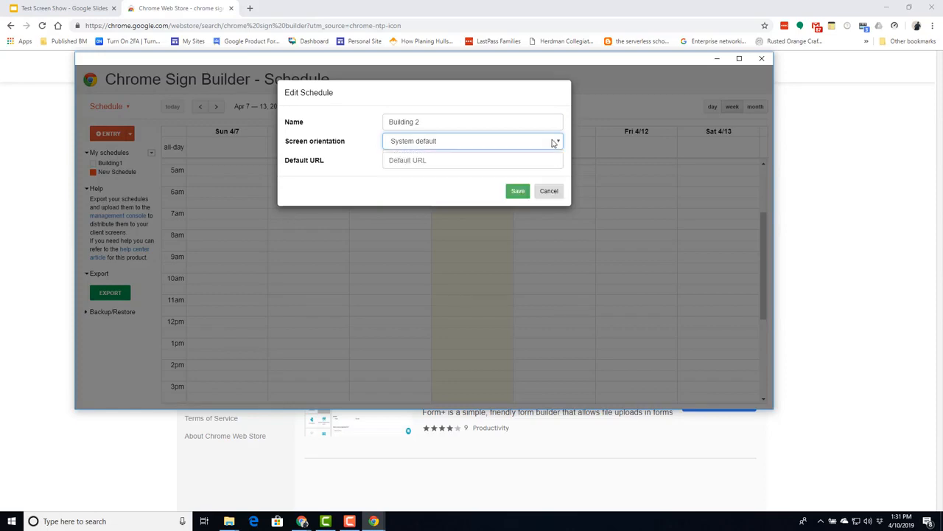
left_click(507, 158)
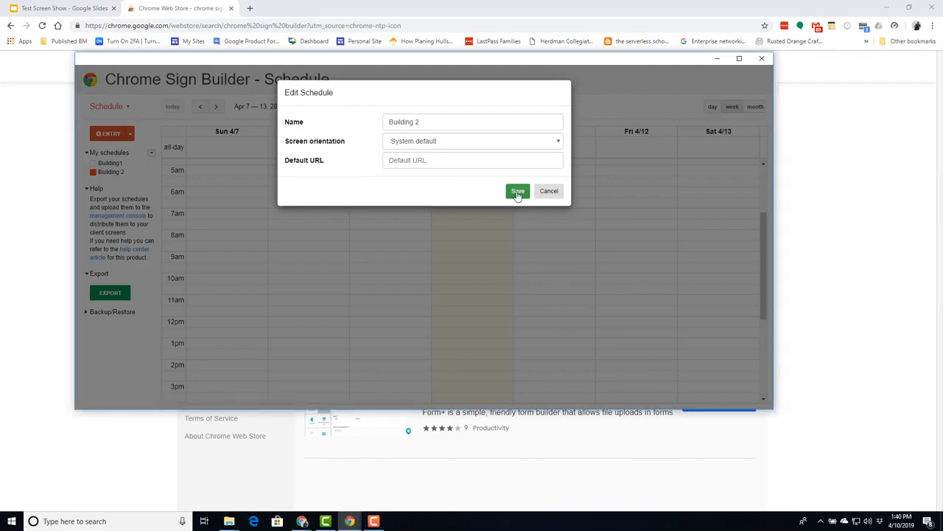
left_click(518, 193)
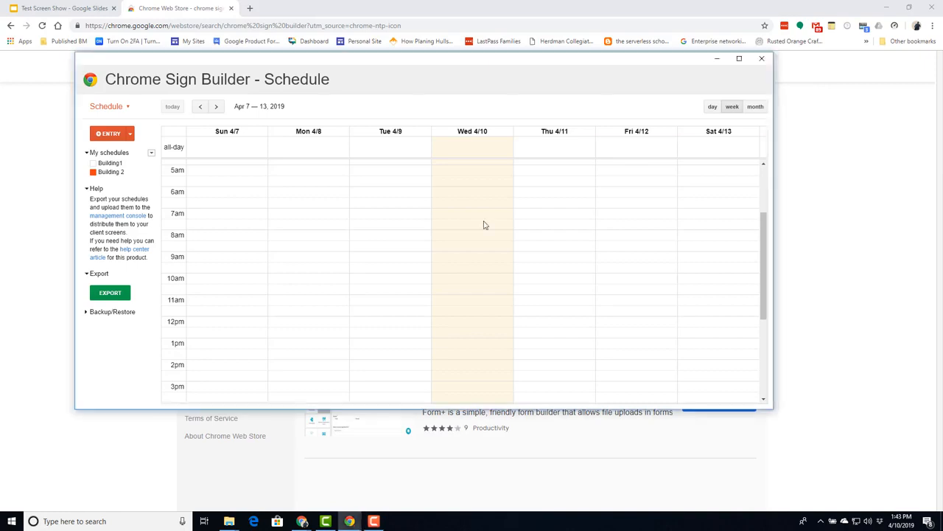
- Switch to the Collections view and add a new collection named 'Building 2'
left_click(127, 108)
left_click(121, 120)
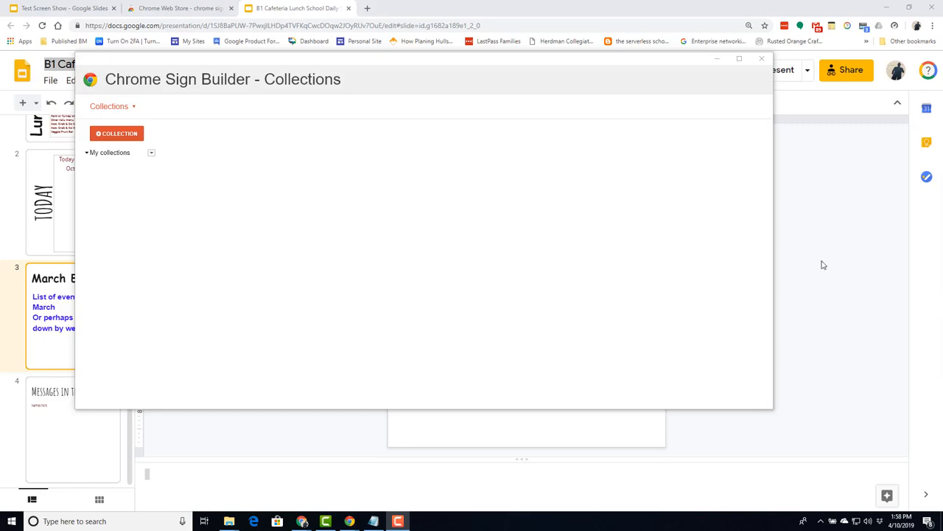
left_click(151, 155)
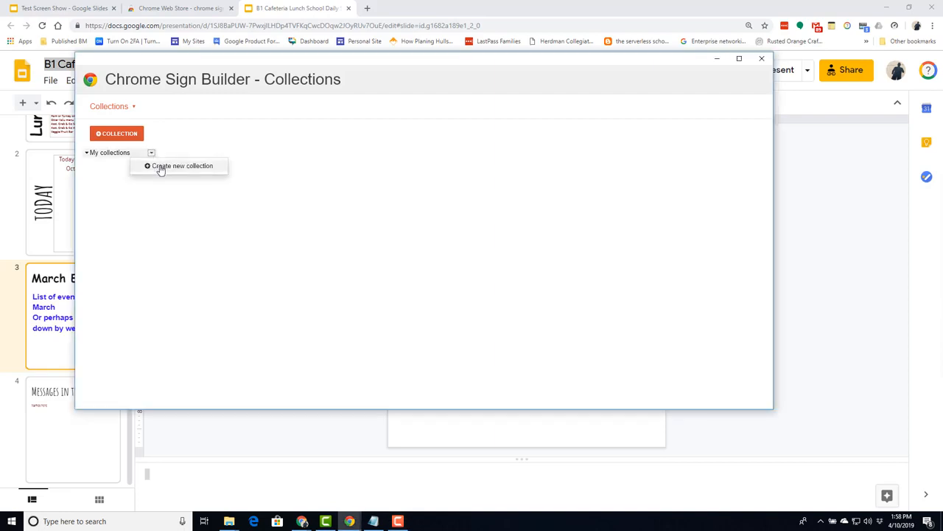
left_click(160, 167)
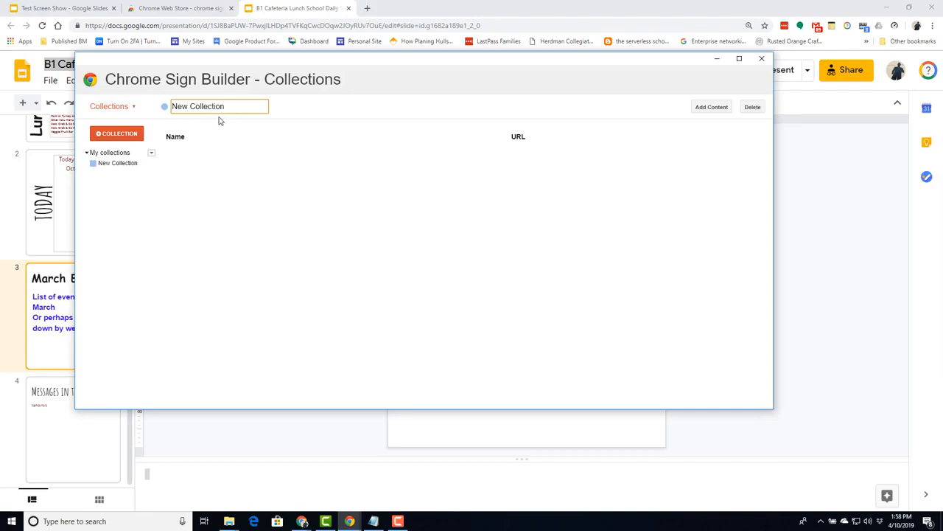
key("BackSpace")
key("BackSpace")
key("BackSpace")
key("BackSpace")
key("BackSpace")
key("BackSpace")
key("BackSpace")
key("BackSpace")
key("BackSpace")
key("BackSpace")
key("BackSpace")
key("BackSpace")
key("BackSpace")
type("Building 2")
key("Return")
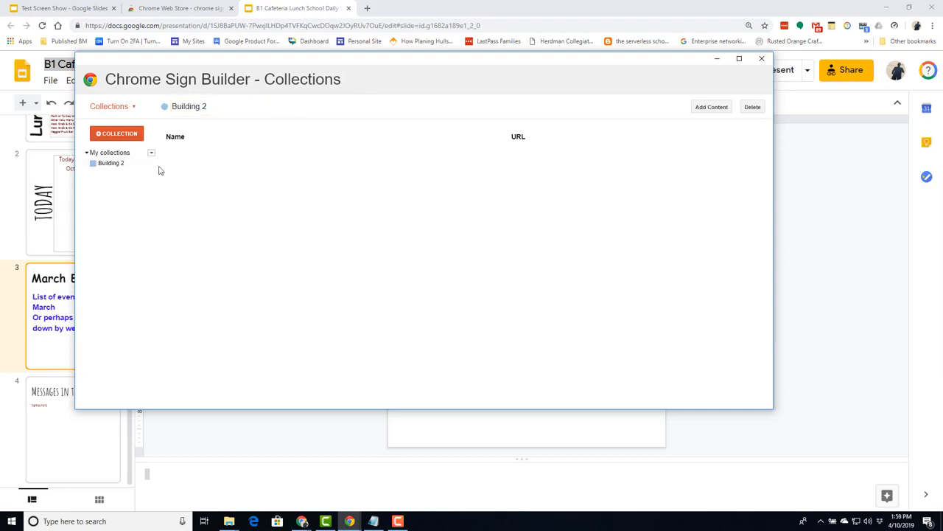
- Add a content item named 'B2 Cafeteria Lunch' with the pasted Google Slides sharing URL
left_click(709, 108)
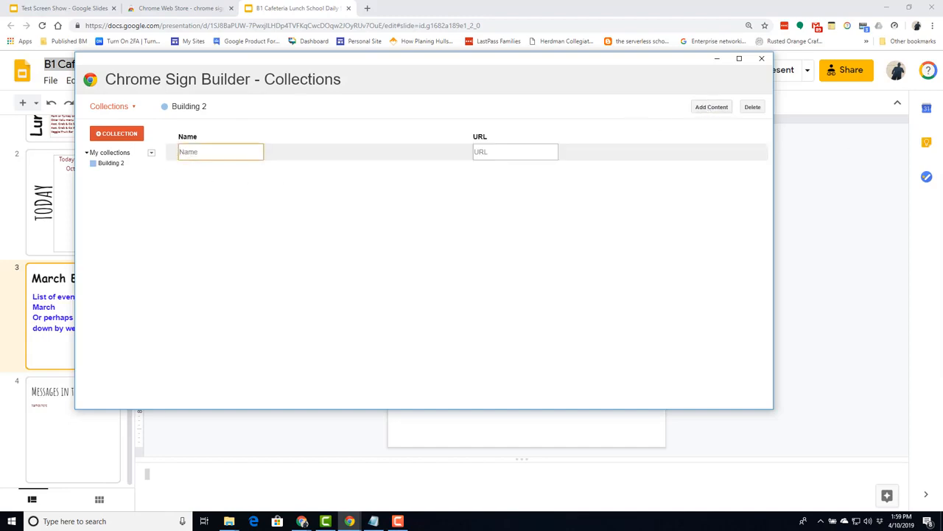
left_click(866, 155)
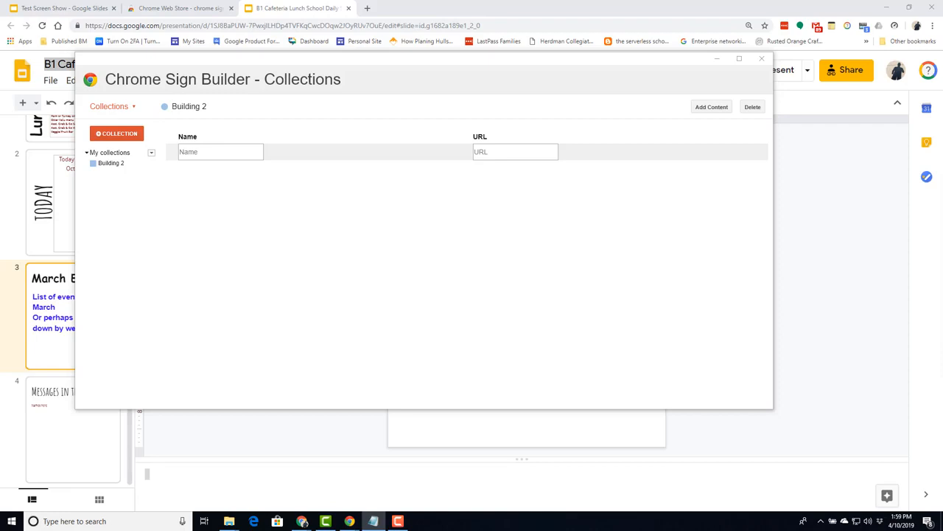
left_click(194, 151)
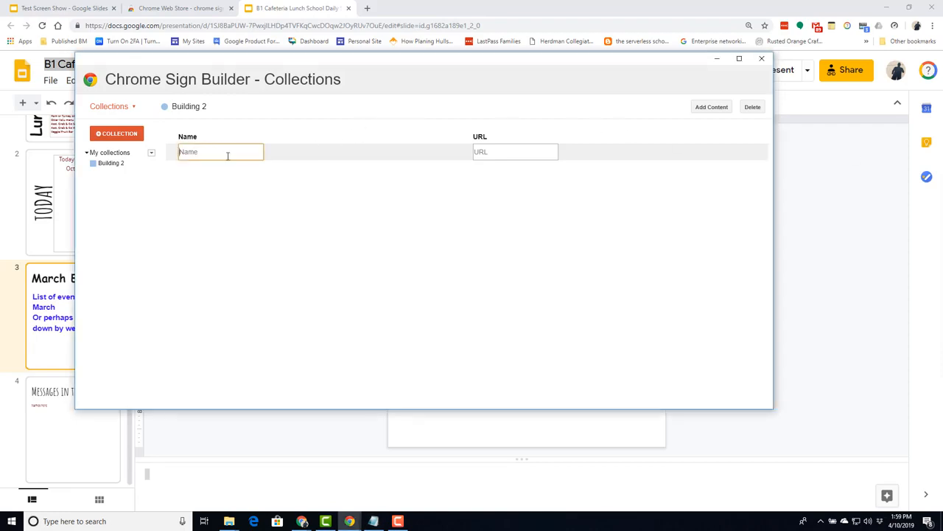
type("B2 Cafeteria Lunch")
left_click(490, 151)
left_click(487, 150)
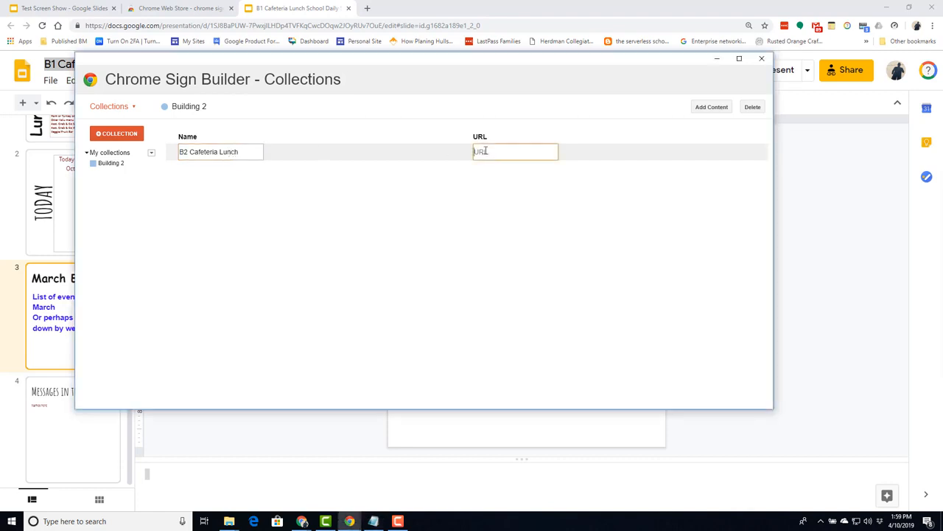
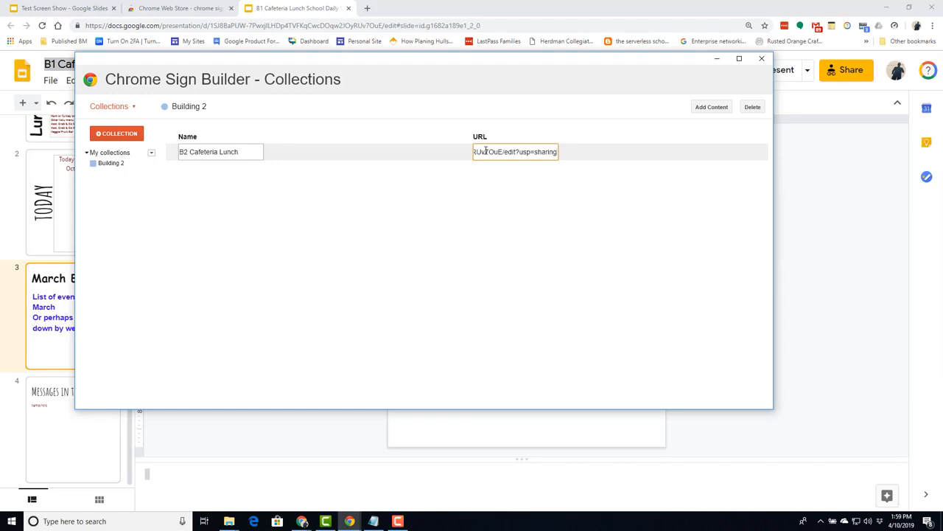
key("Return")
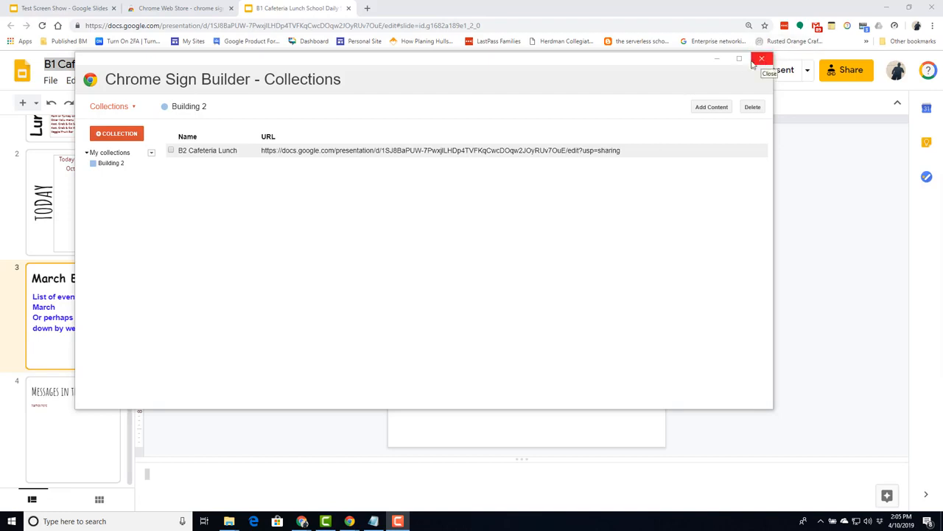
left_click(133, 106)
left_click(118, 132)
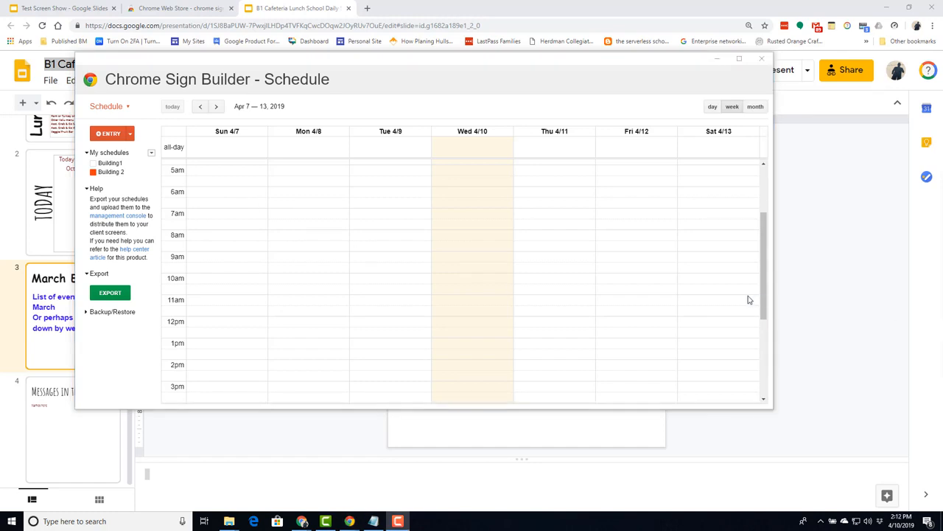
left_click_drag(764, 278, 764, 218)
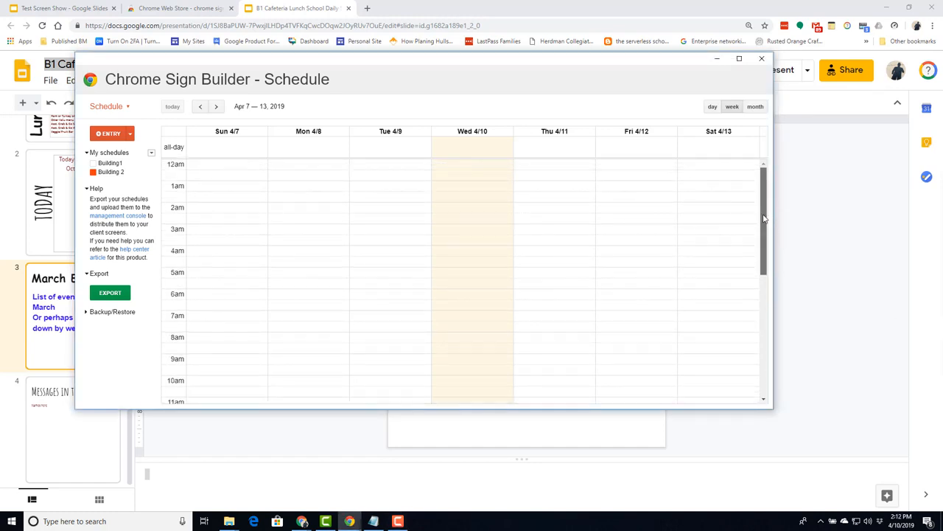
scroll(759, 237, "down", 1)
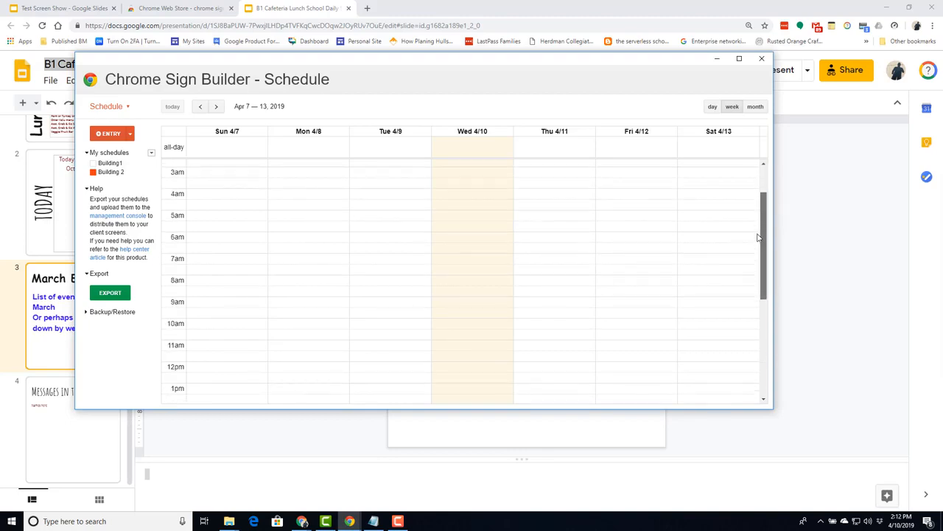
scroll(759, 237, "down", 3)
left_click_drag(767, 204, 766, 171)
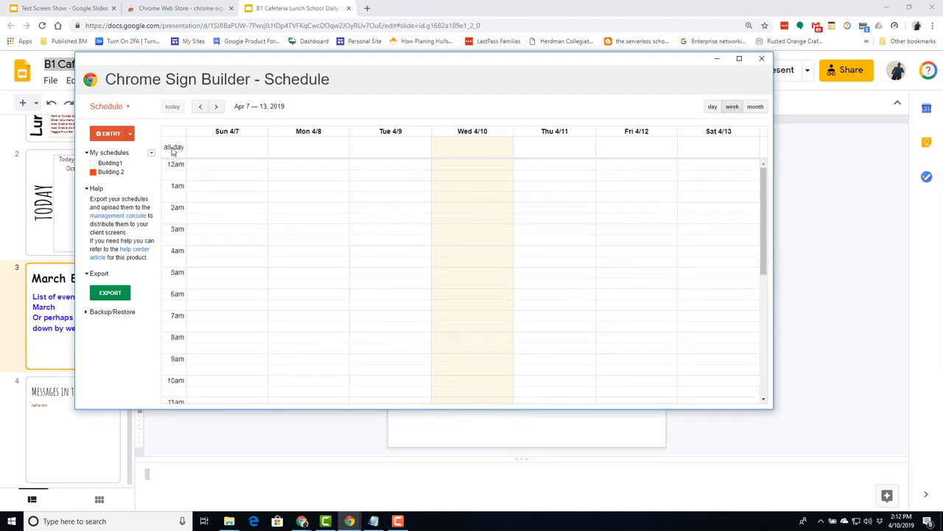
- Start an all-day Sun 4/7 entry with advanced options, then bring up the Sample screen deck
left_click(219, 151)
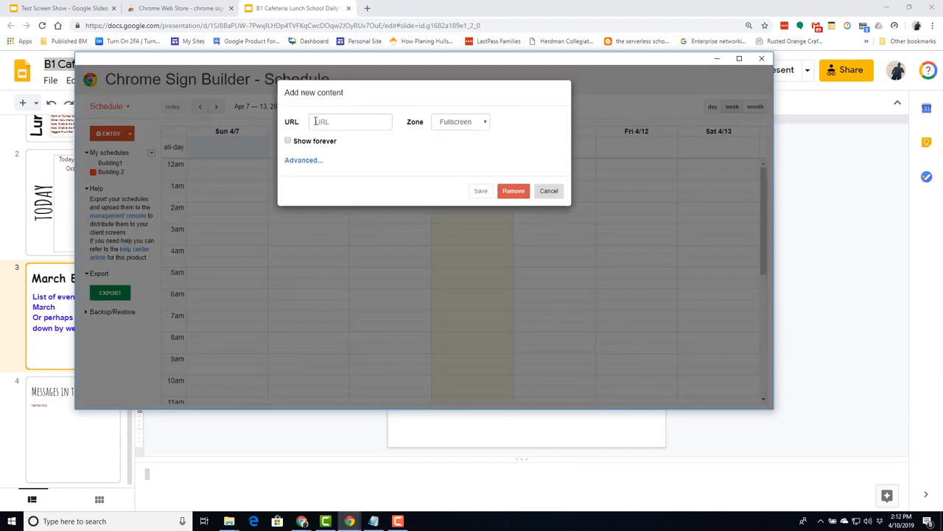
left_click(302, 161)
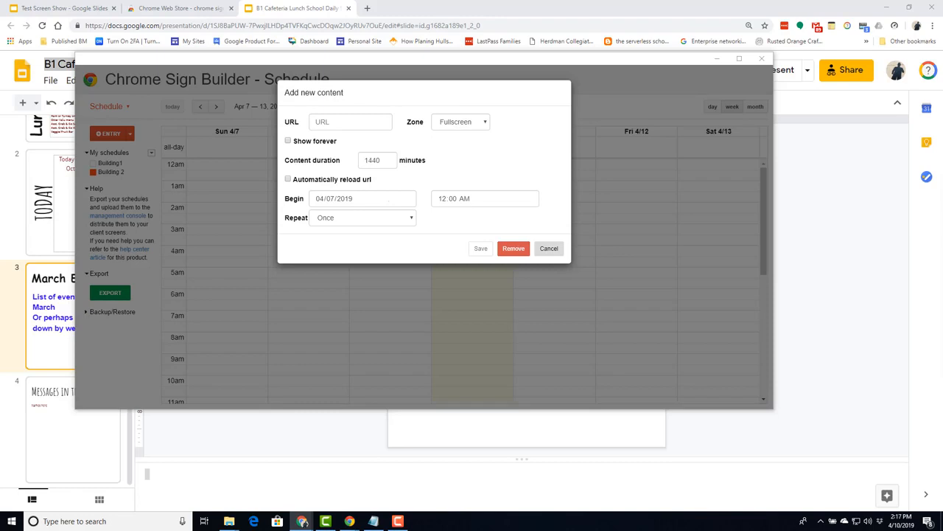
left_click_drag(942, 44, 342, 4)
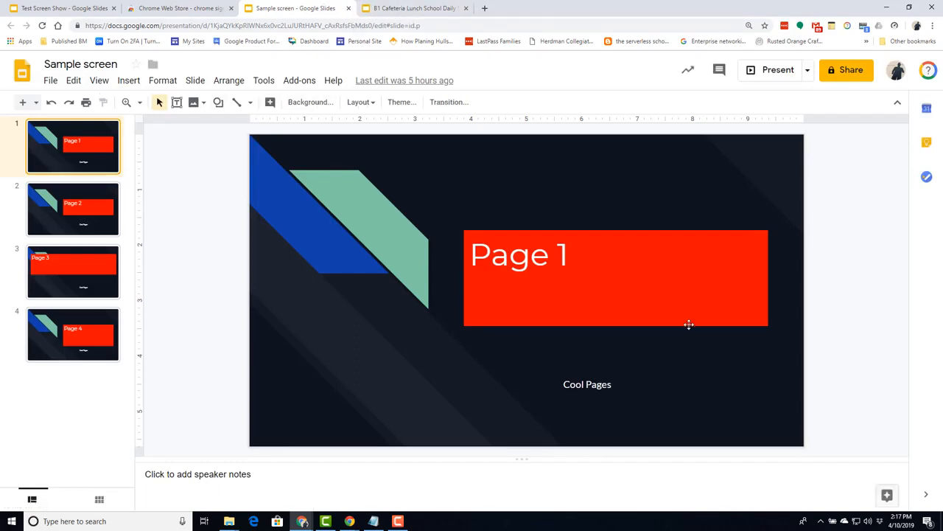
- Publish the deck to the web at 15-second auto-advance, auto-start and loop, and copy the link
left_click(50, 81)
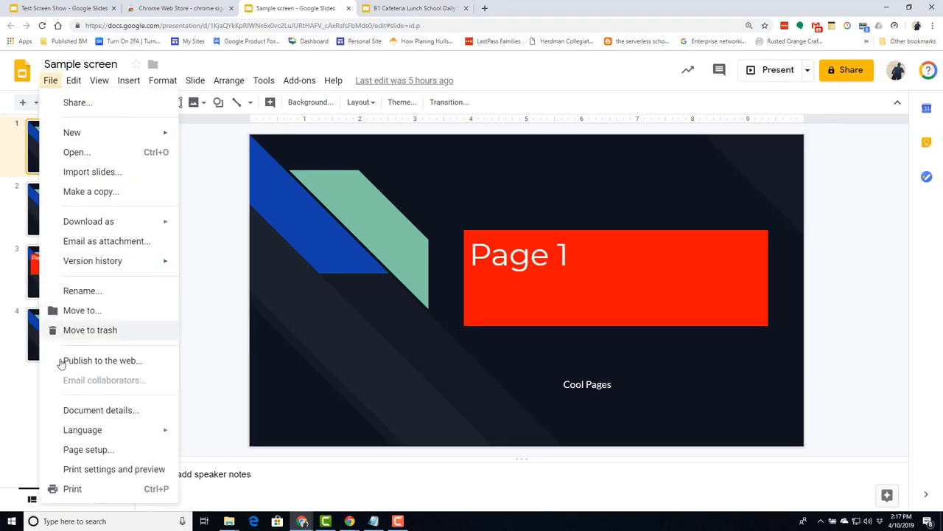
left_click(222, 342)
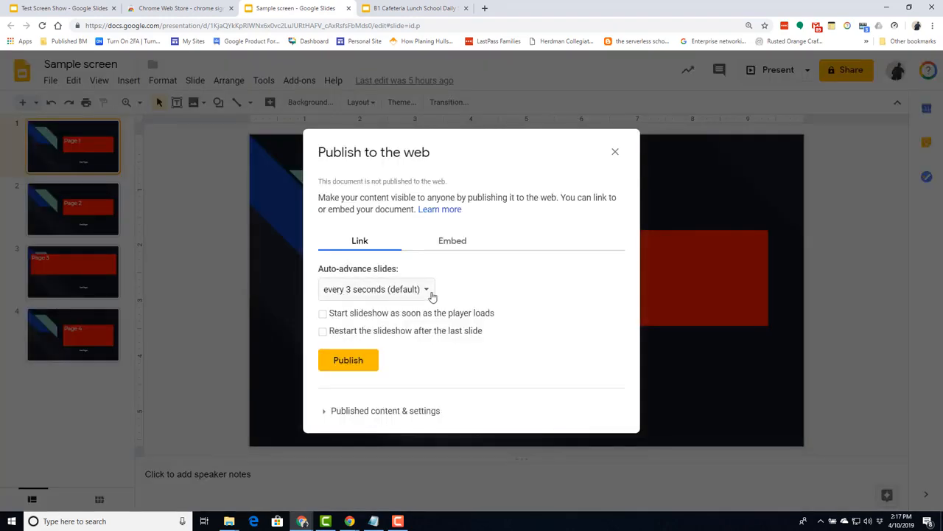
left_click(427, 294)
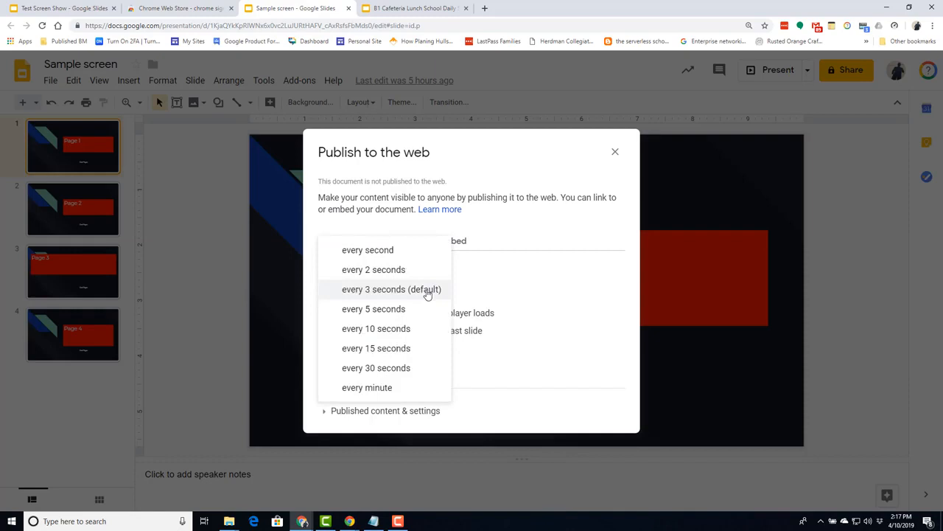
left_click(385, 354)
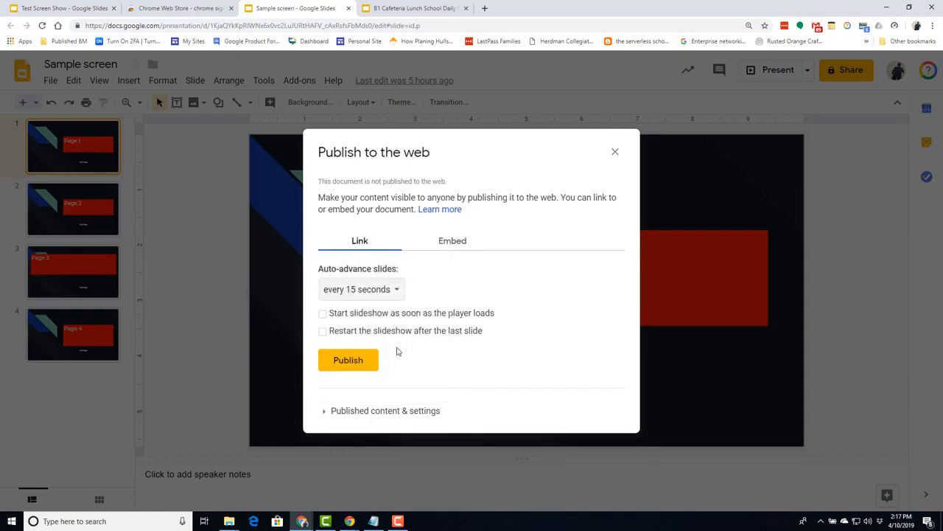
left_click(323, 316)
left_click(322, 332)
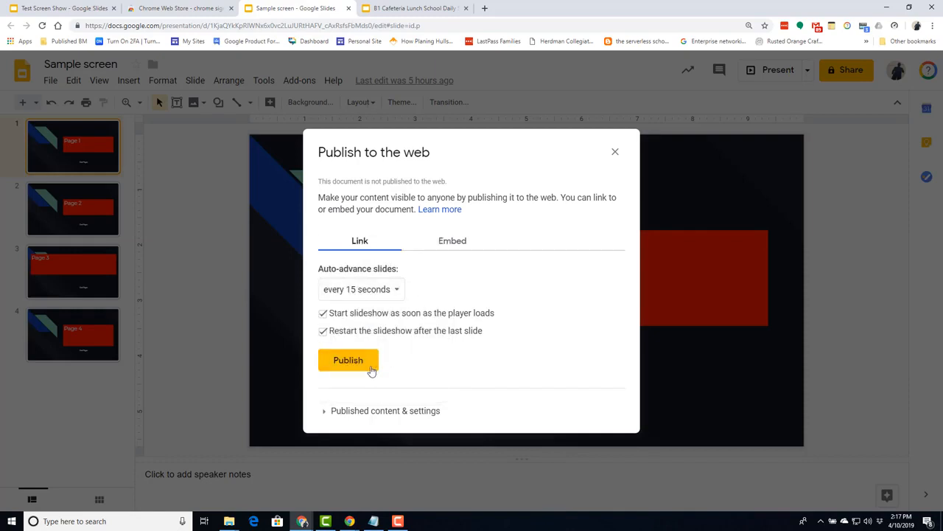
left_click(355, 360)
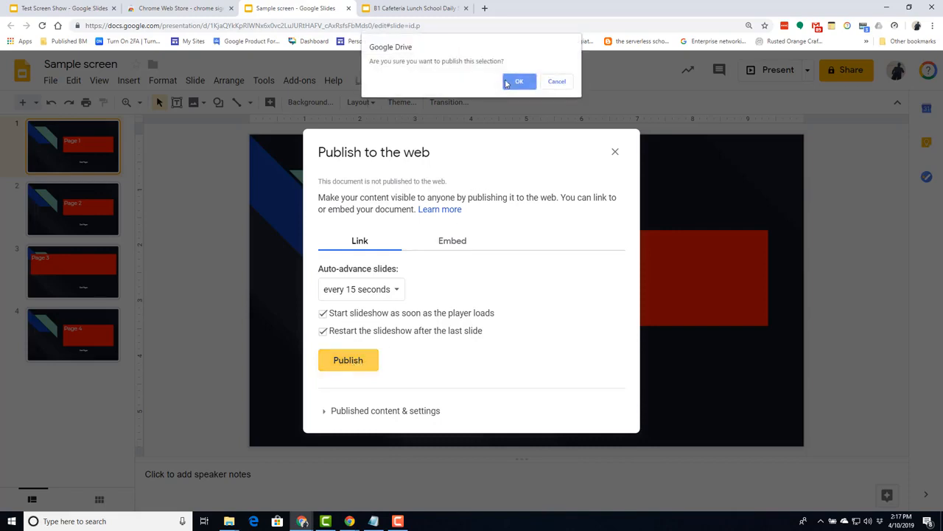
left_click(516, 81)
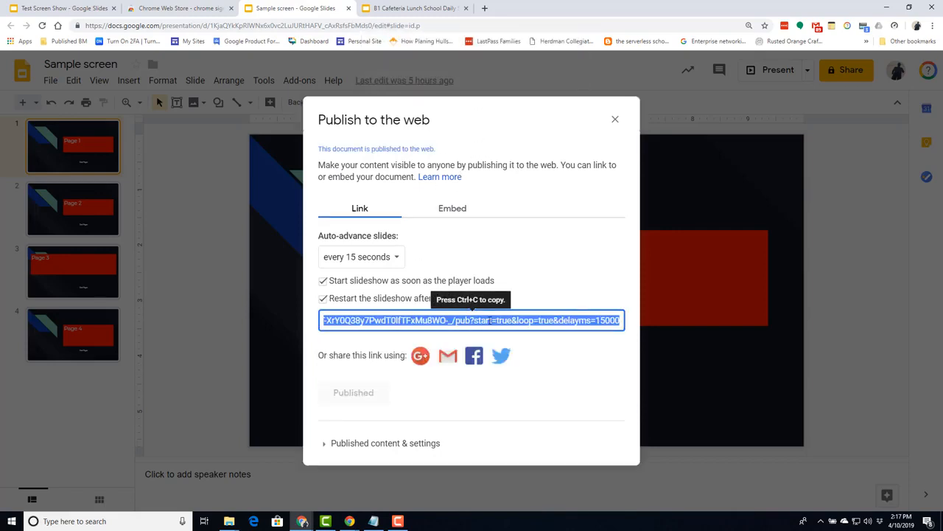
left_click(490, 320)
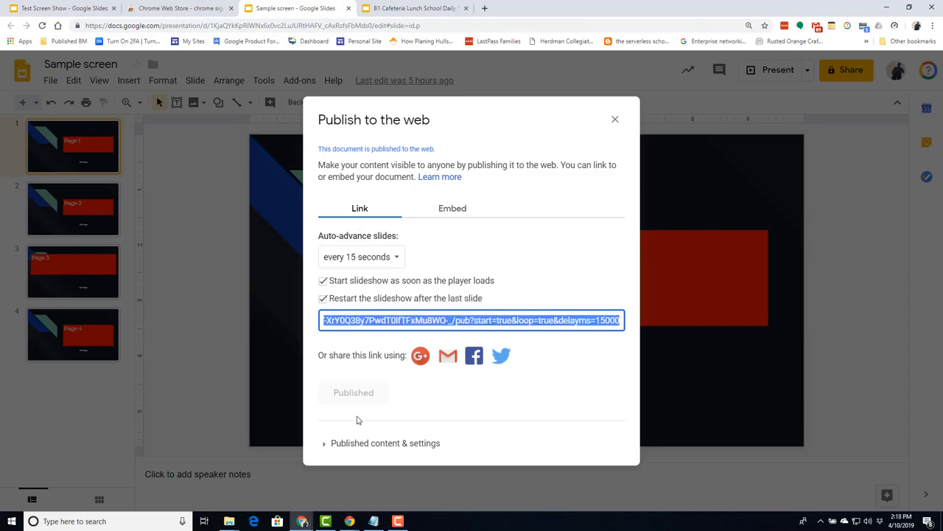
left_click(615, 120)
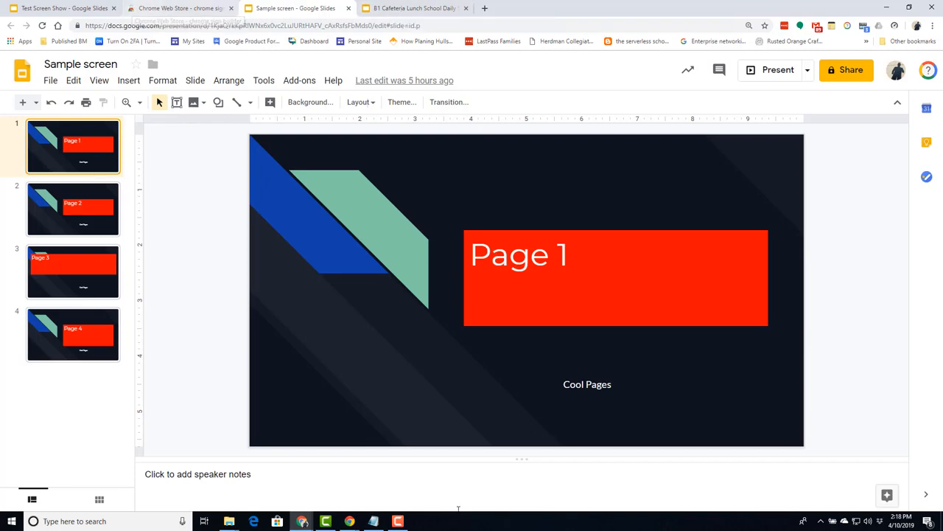
left_click(351, 521)
- Paste the published presentation link into the Sign Builder entry's URL field
left_click(312, 475)
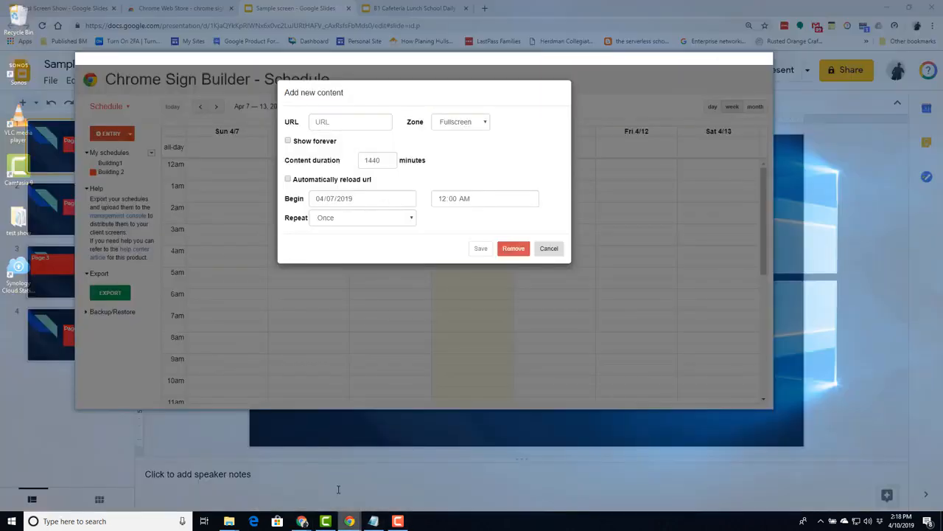
left_click(321, 122)
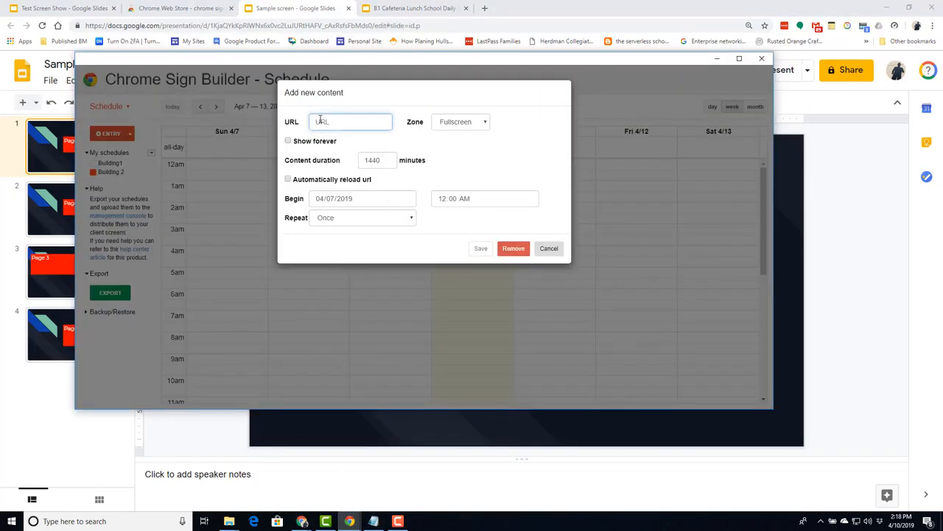
key("ctrl+v")
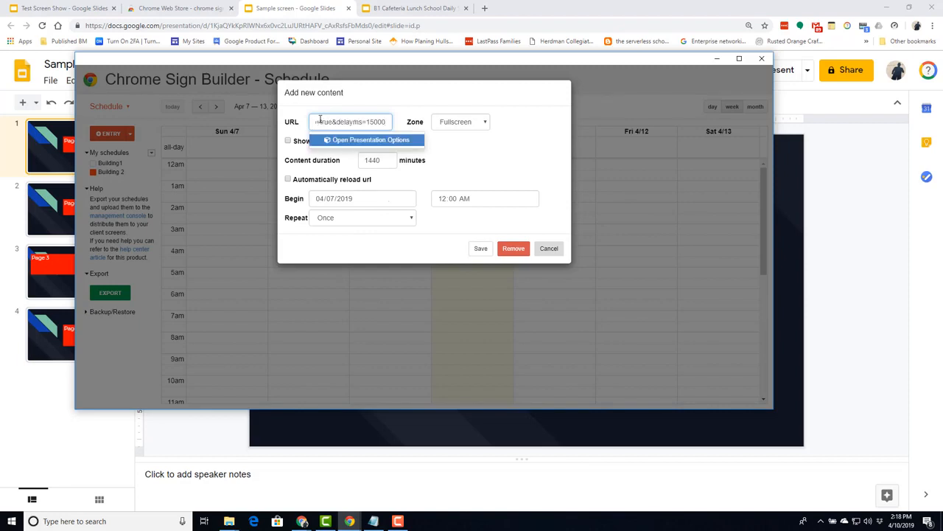
- Keep a copy of the link in Notepad and open the Presentation Options
left_click(99, 521)
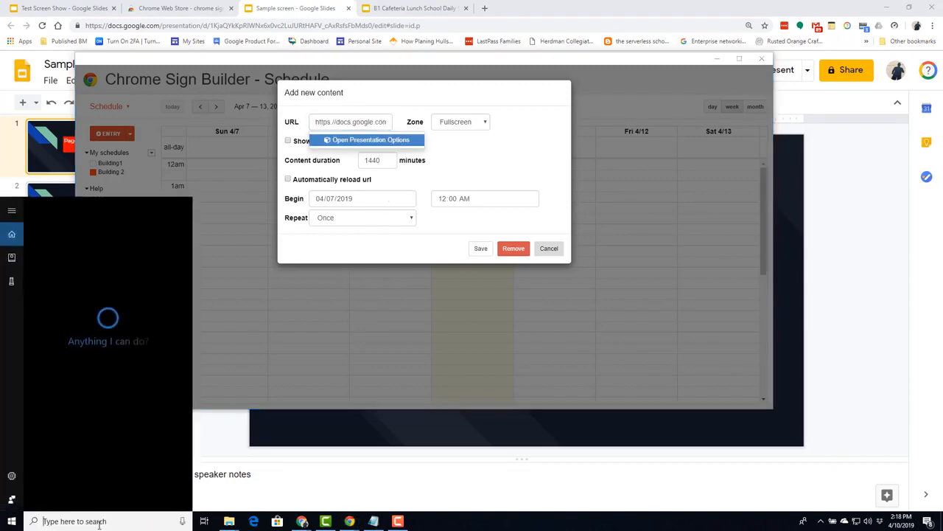
type("rotepad")
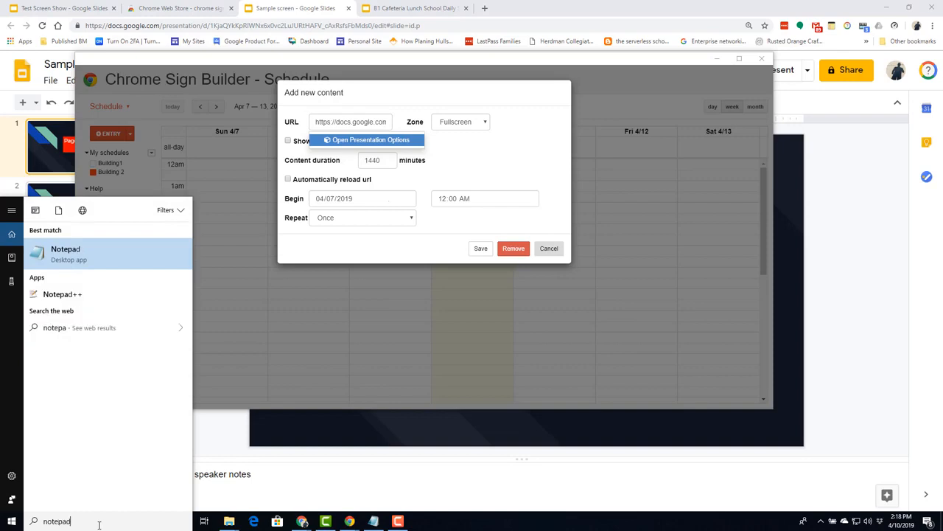
key("Return")
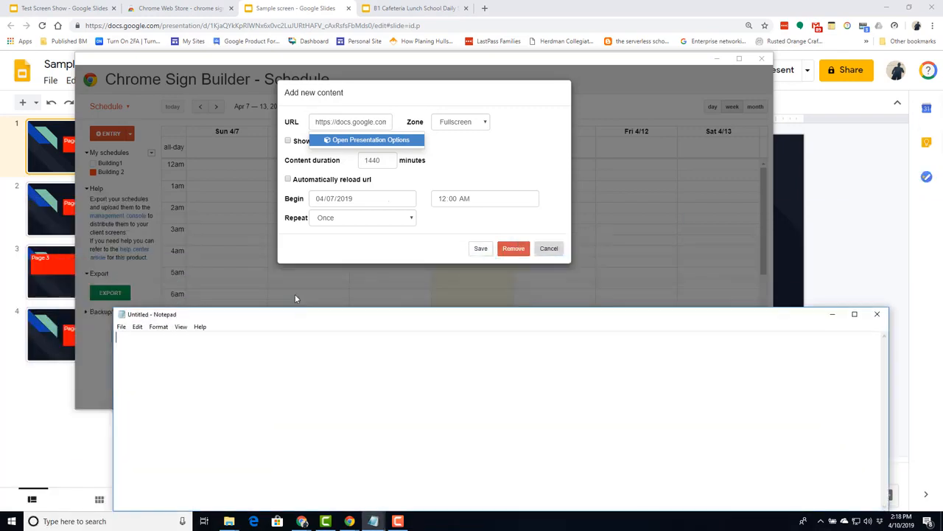
type("https://docs.google.com/presentation/d/e/2PACX-1vS-tQMeHuZQhKKZ3AVZ5vR_Q8TpiY662tdsqpvrzD1CCQtaKd0TT-XrY0Q38y7PwdT0lfTFxMu8WO-_/pub?start=true&loop=true&delayms=15000")
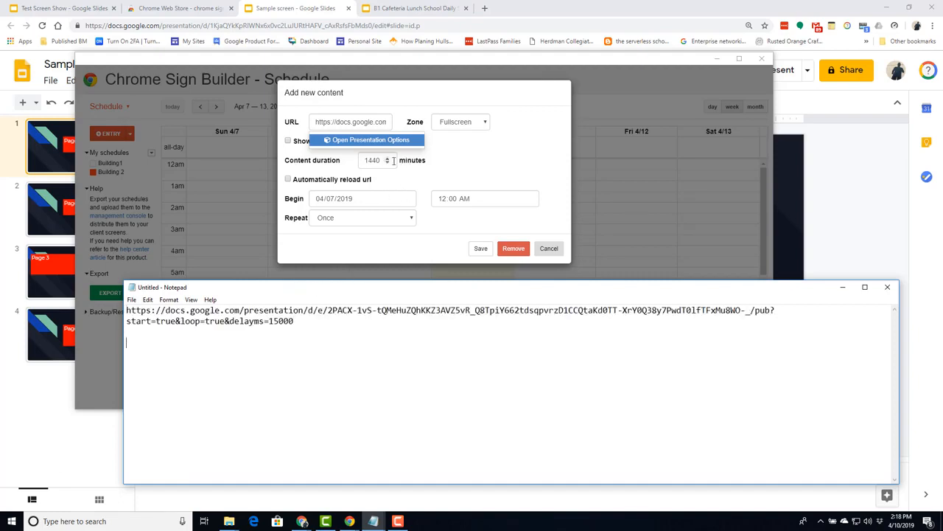
left_click(383, 141)
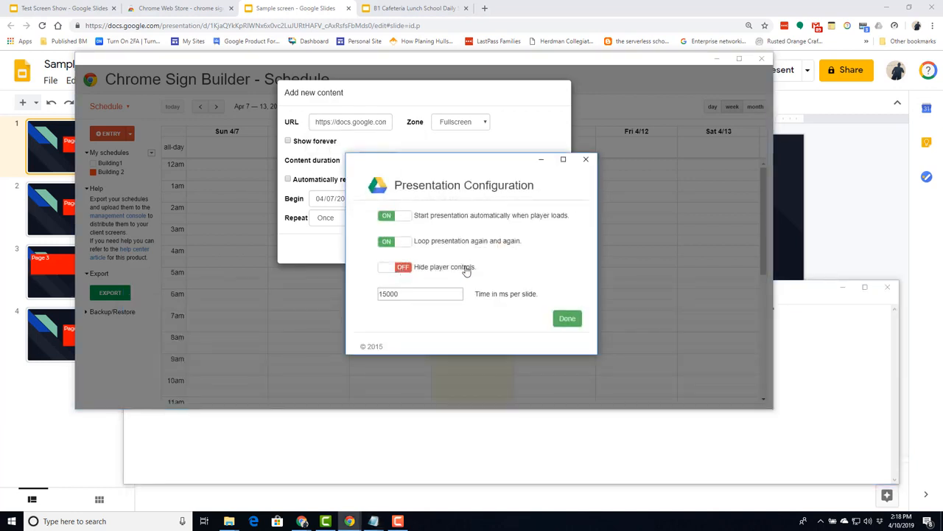
- Hide the player controls, apply the presentation configuration, and select the updated URL
left_click(391, 269)
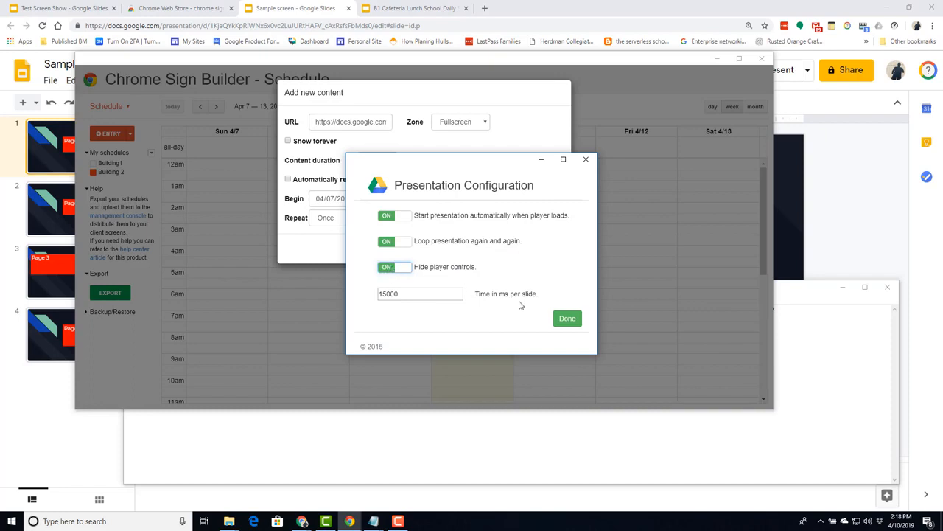
left_click(560, 319)
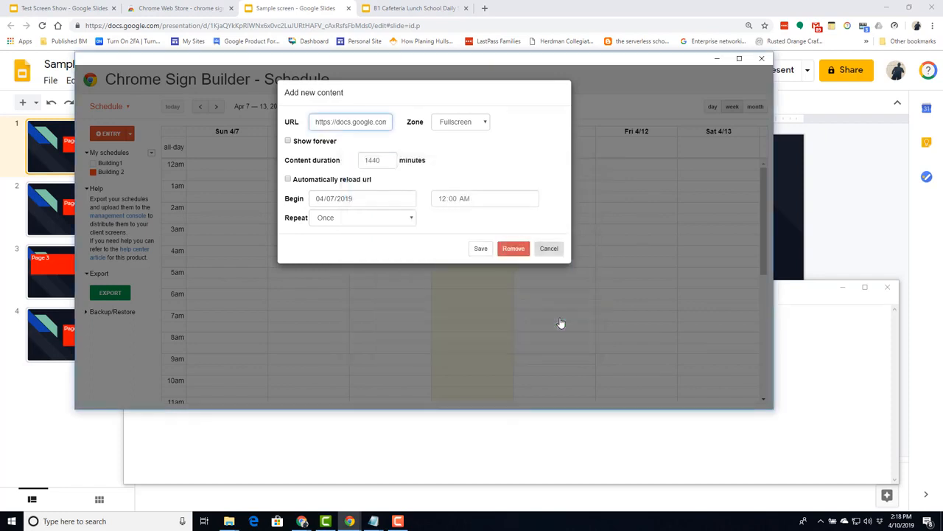
triple_click(352, 122)
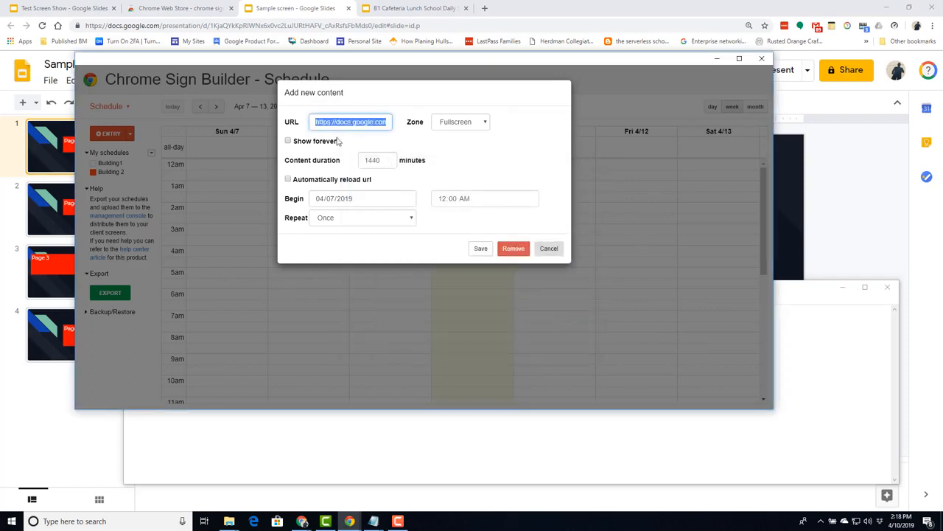
- Paste the rm=minimal embed link into Notepad and open a new browser tab
left_click(374, 521)
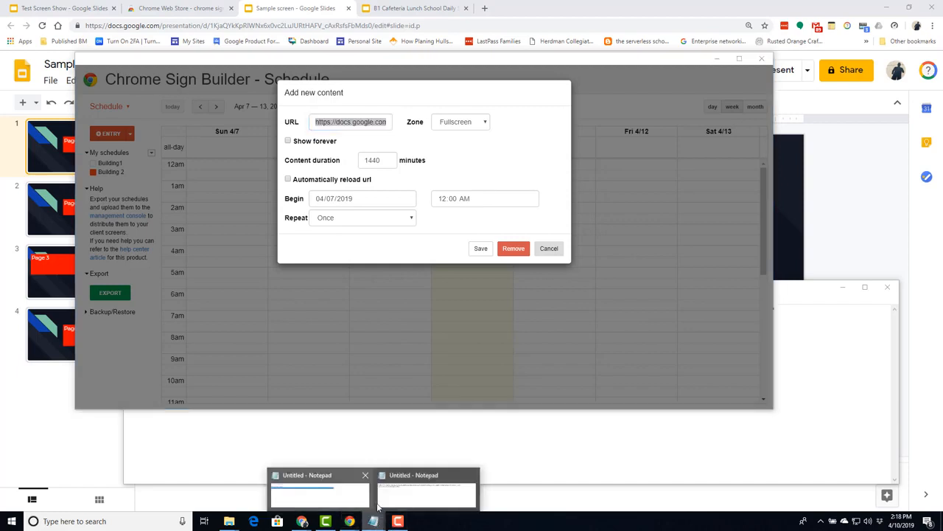
left_click(392, 499)
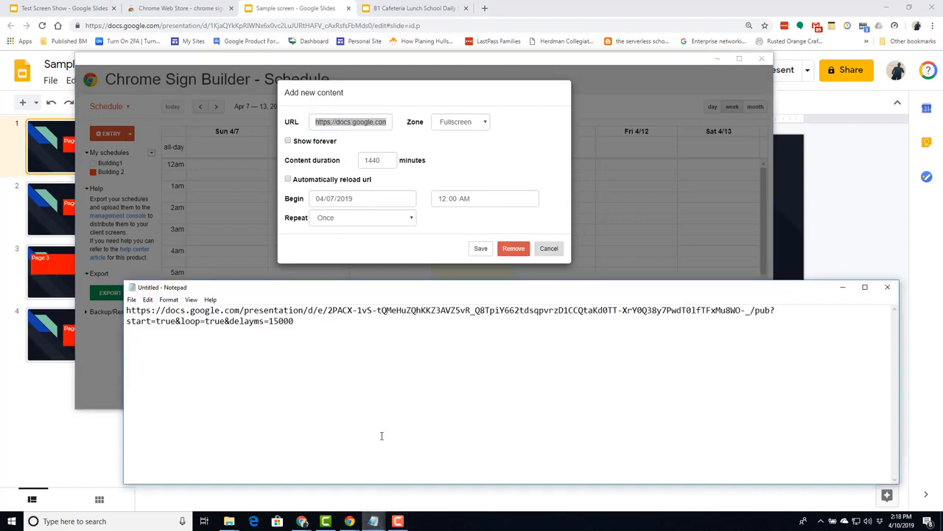
type("https://docs.google.com/presentation/embed?id=e&start=true&loop=true&rm=minimal&delayms=15000")
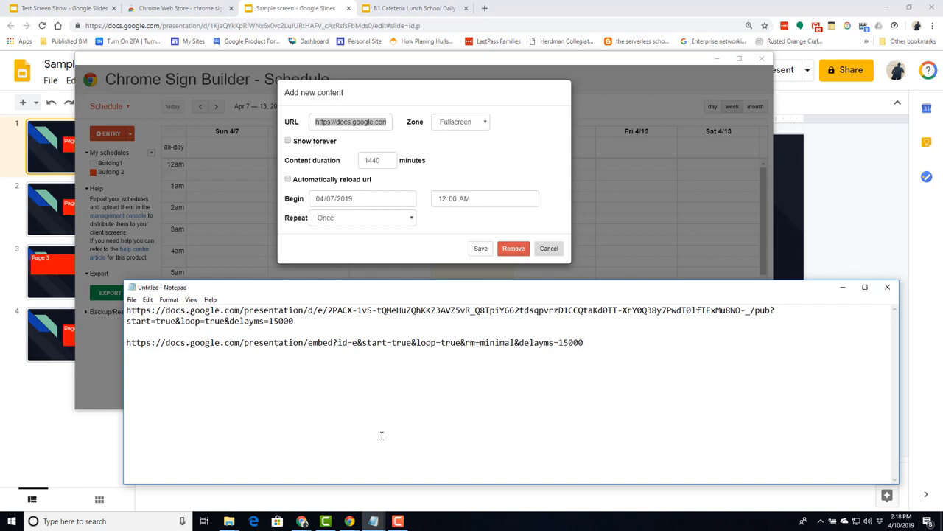
left_click(484, 8)
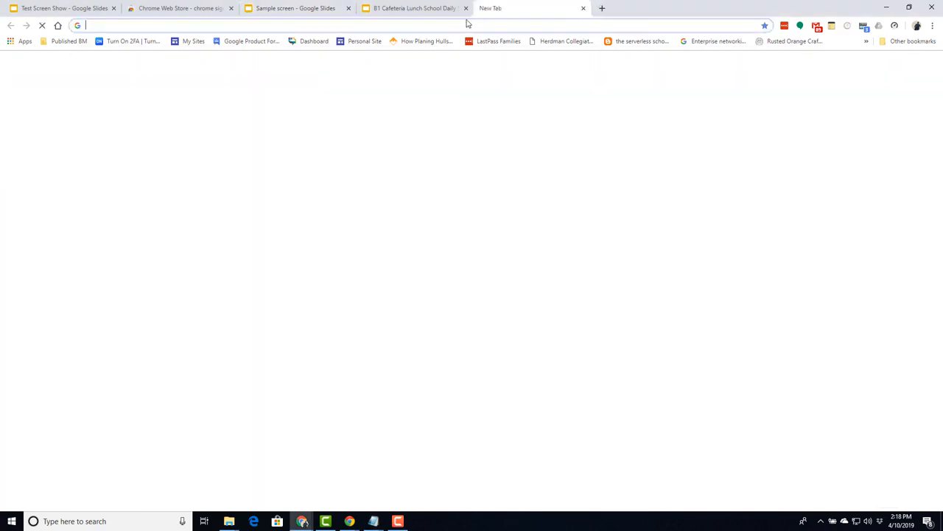
- Load the Slides embed URL in the tab, then return to the B1 Cafeteria Lunch School Daily Signage deck
type("https://docs.google.com/presentation/embed?id=e&start=true&loop=true&rm=minimal&delayms=15000")
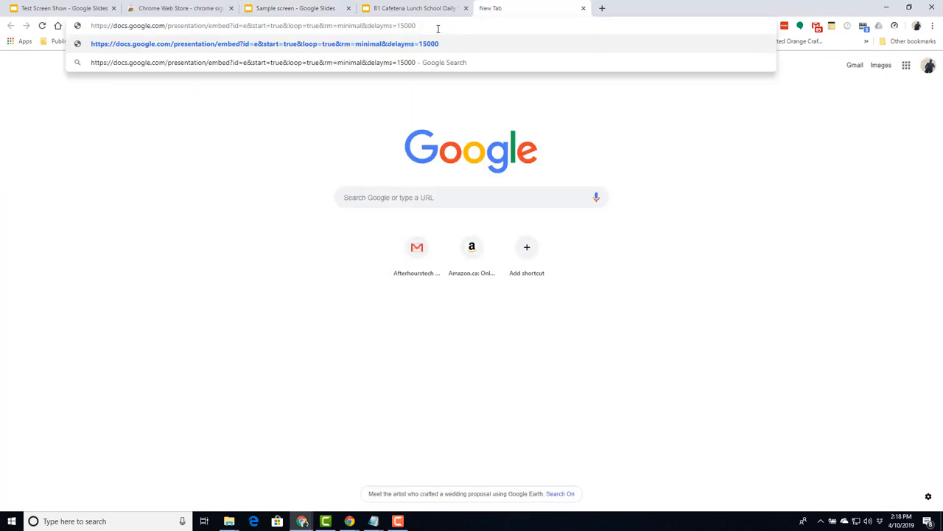
key("Return")
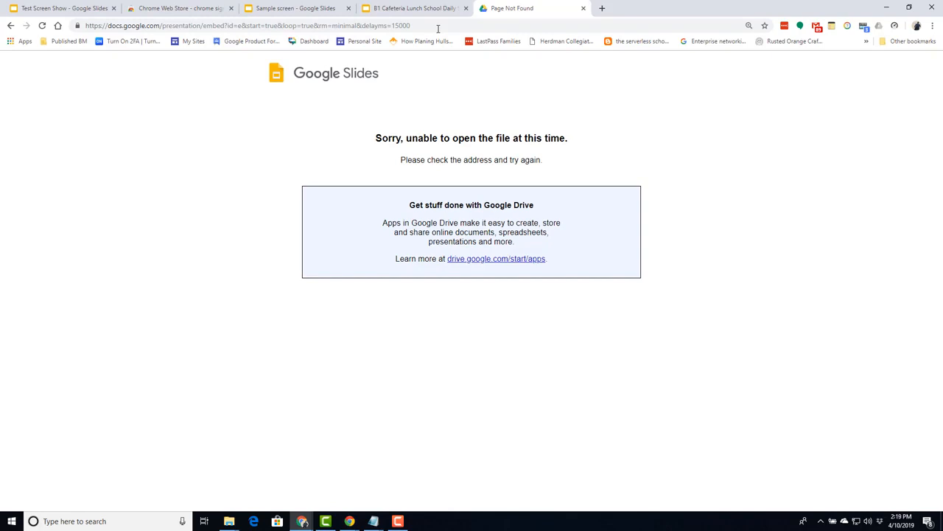
left_click(389, 10)
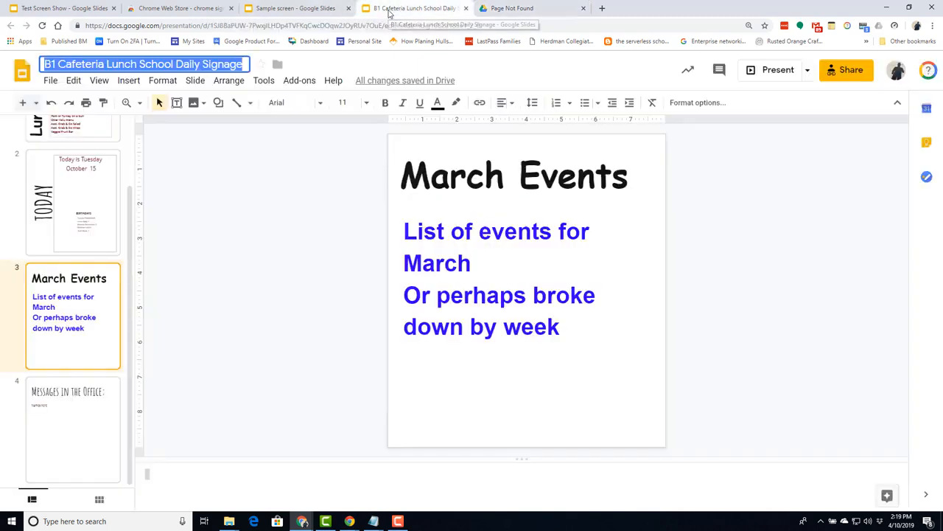
- Unpublish the Sample screen deck from the web and close the Publish to the web dialog
left_click(294, 9)
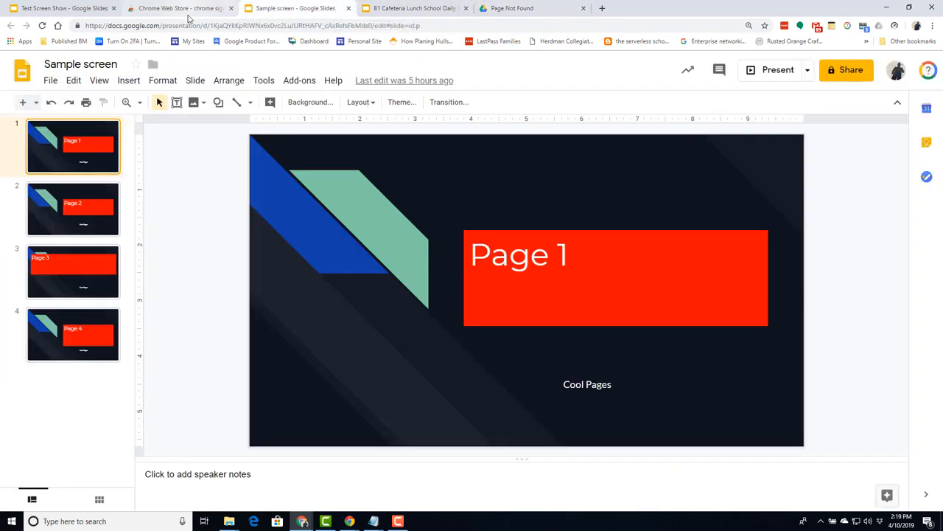
left_click(50, 81)
left_click(84, 364)
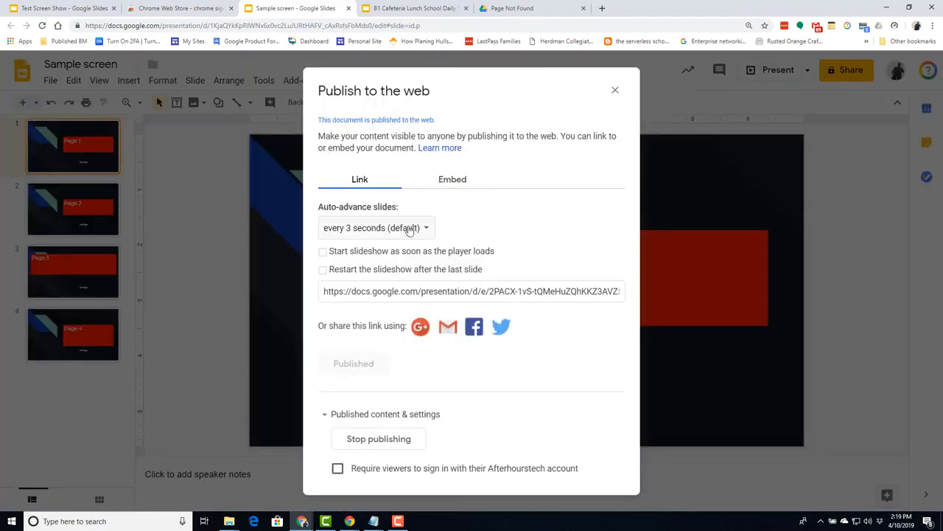
left_click(380, 439)
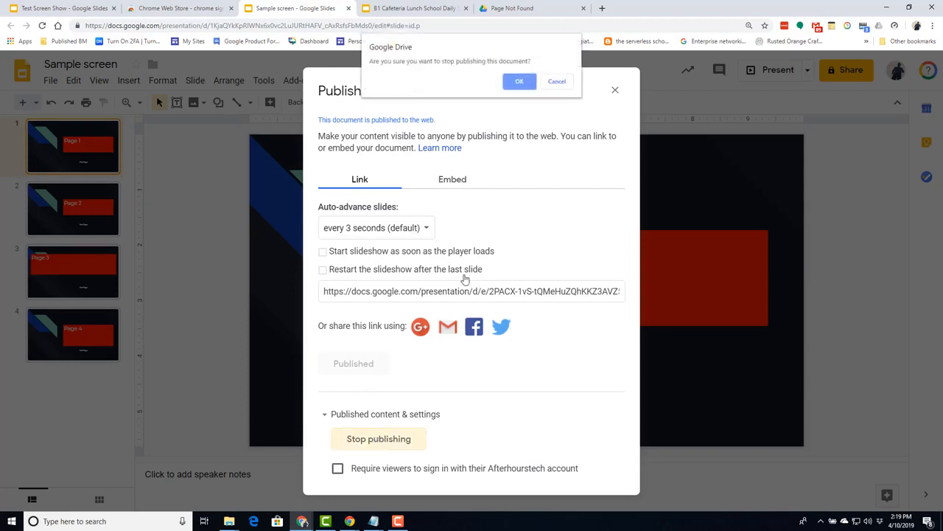
left_click(521, 81)
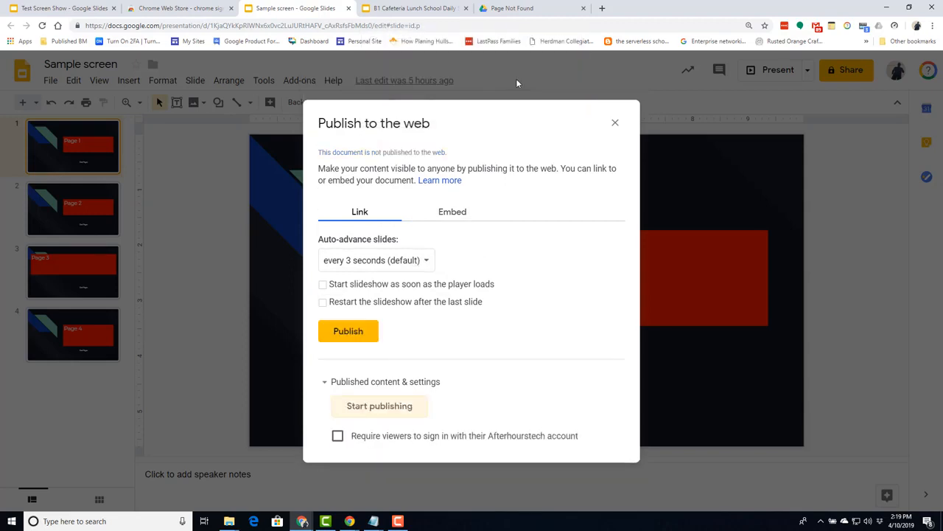
left_click(615, 124)
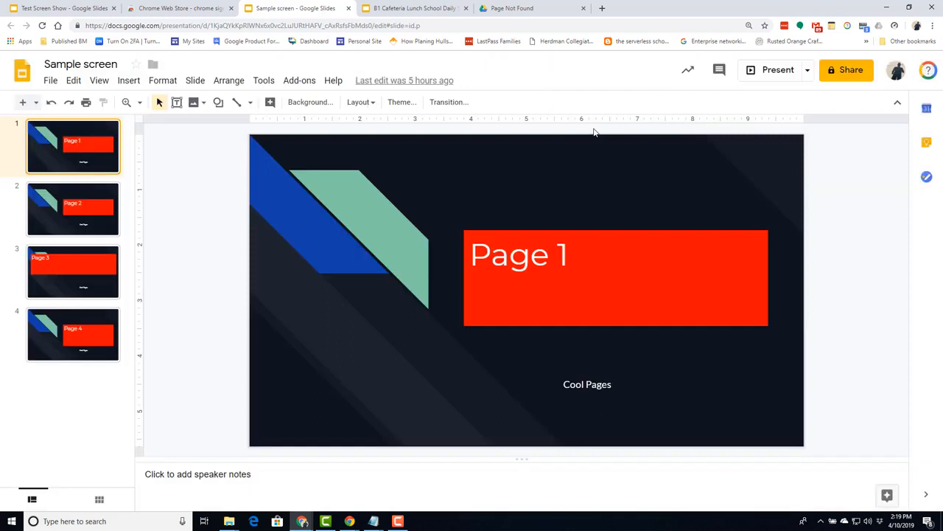
- Set the Sample screen deck's link sharing to 'On - Anyone with the link' (Can view) and save it
left_click(846, 72)
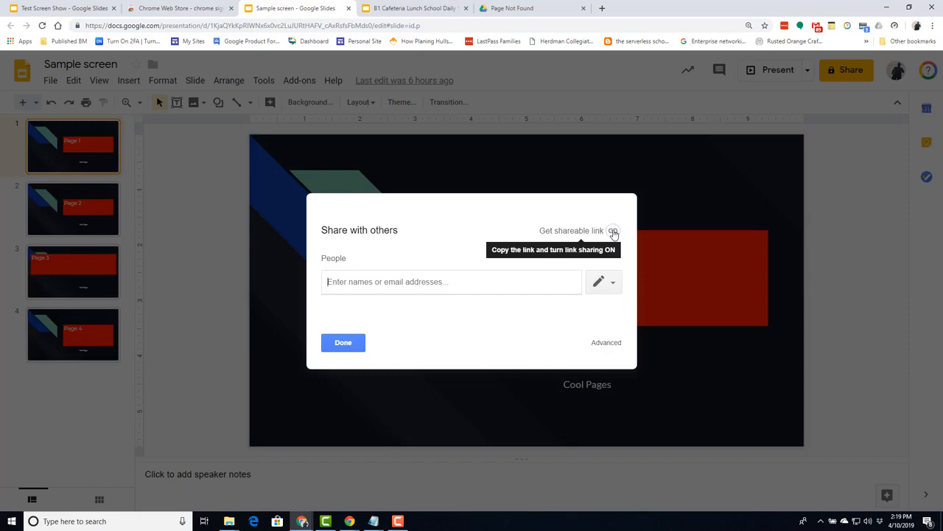
left_click(606, 342)
left_click(581, 217)
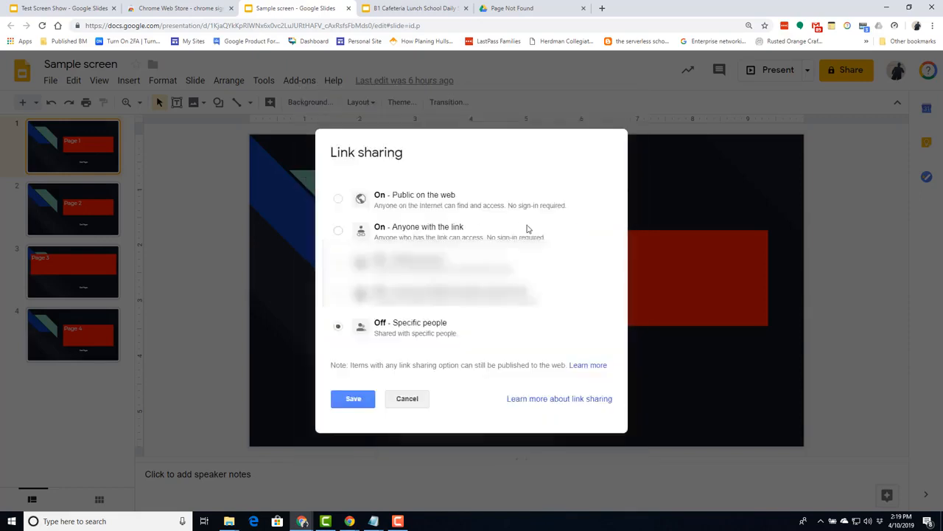
left_click(337, 231)
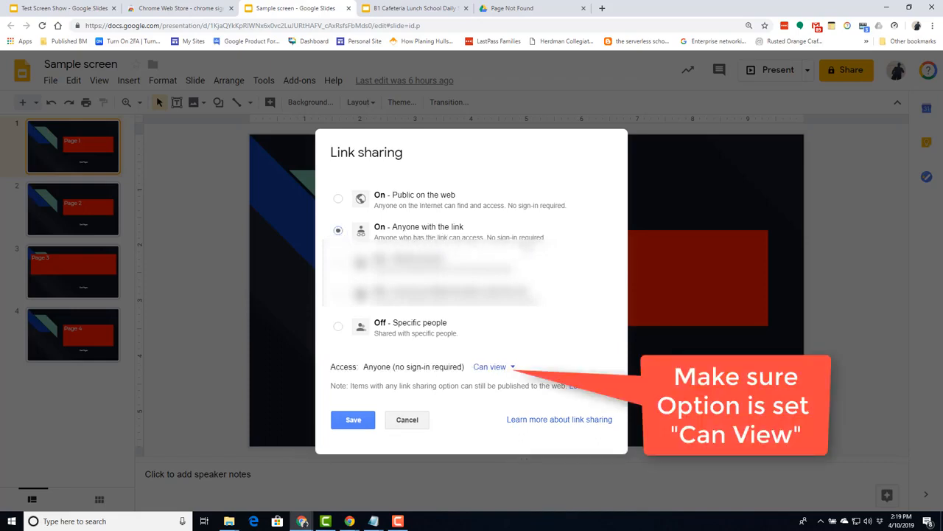
left_click(351, 419)
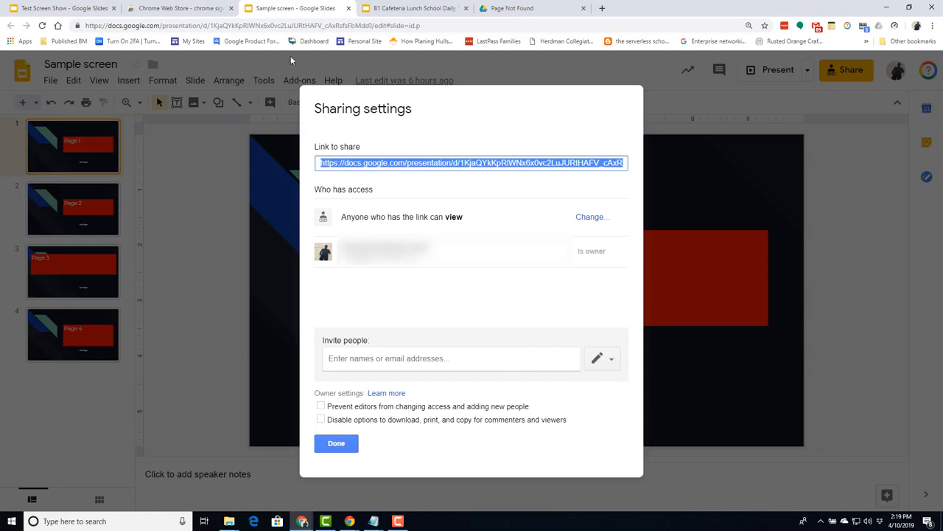
left_click(351, 521)
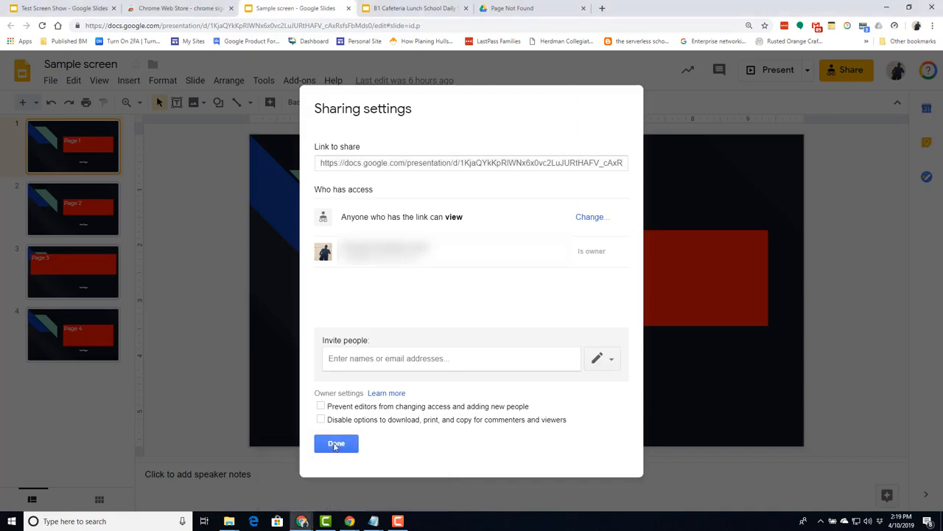
left_click(334, 444)
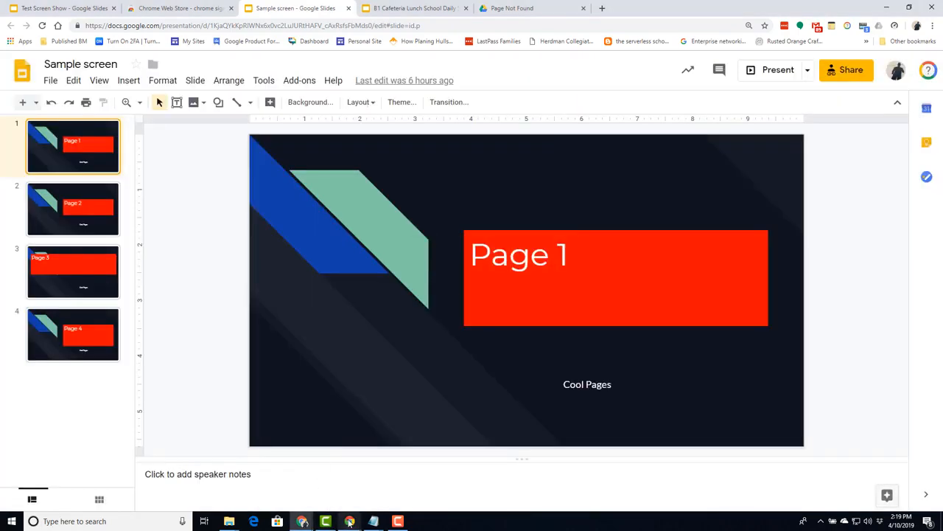
- Discard the unfinished entry and paste the sharing link as the URL of a new Sun 4/7 all-day entry
mouse_move(349, 521)
left_click(336, 484)
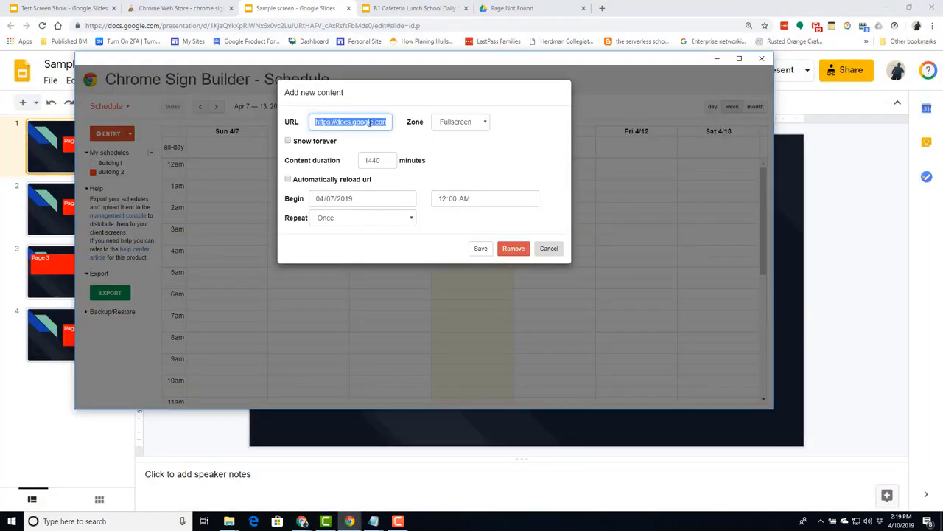
key("BackSpace")
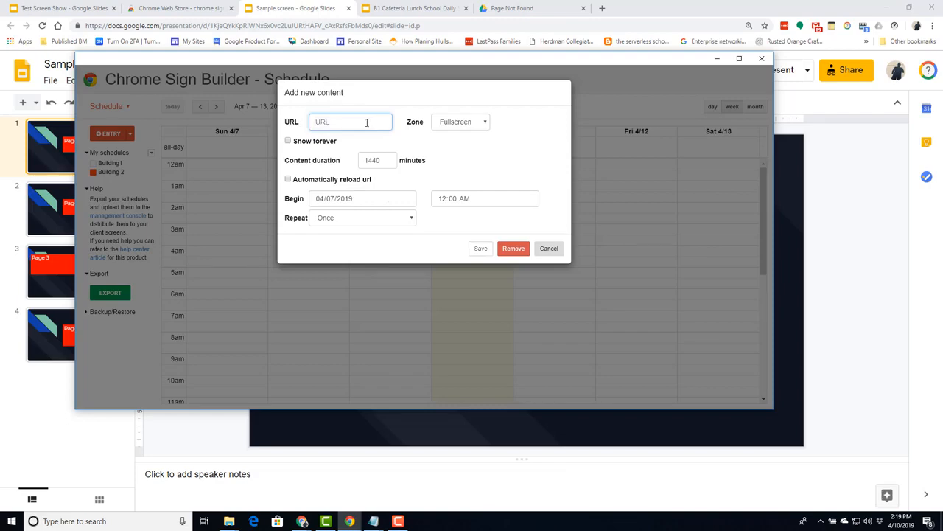
left_click(555, 249)
left_click(253, 150)
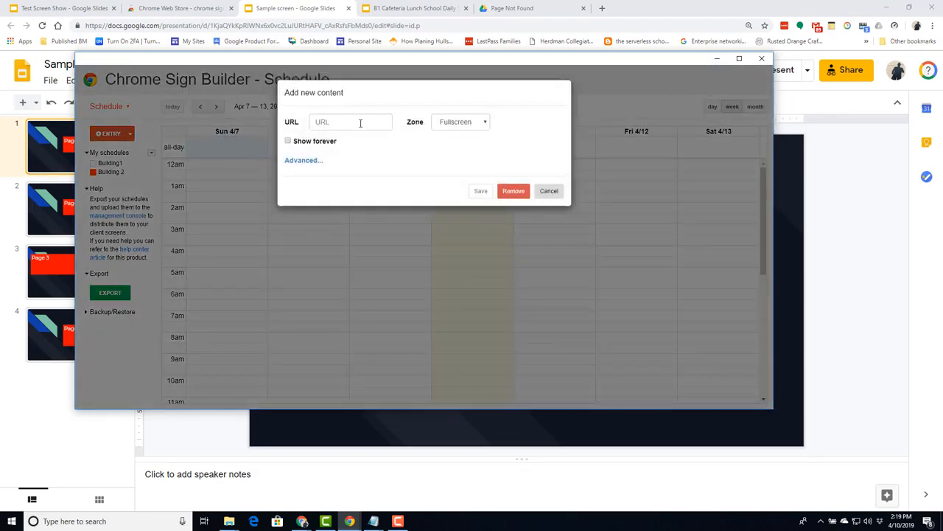
left_click(359, 122)
key("ctrl+v")
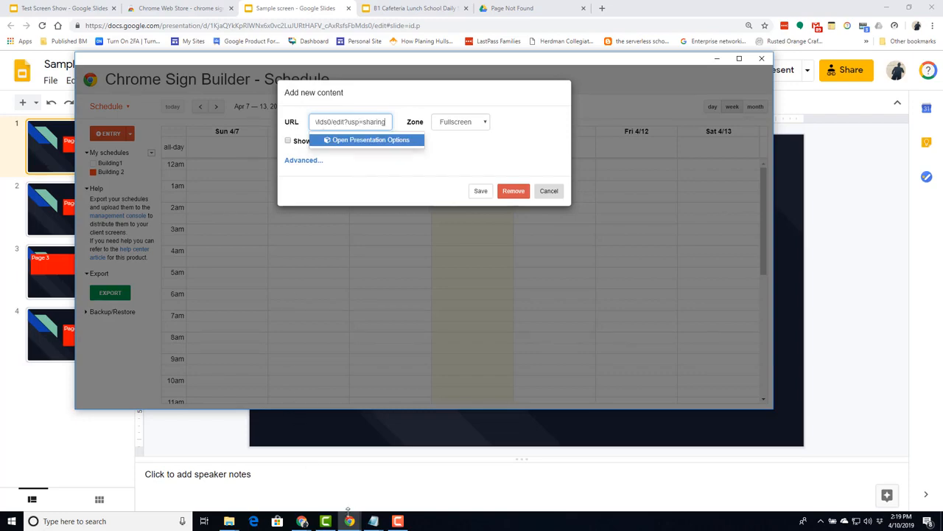
- Paste the sharing link into Notepad with a 'share' label above it
mouse_move(373, 520)
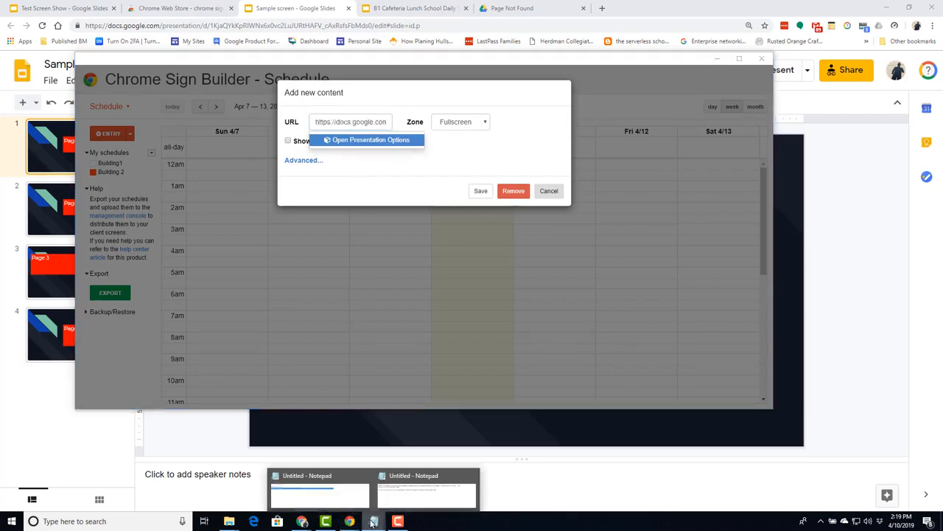
left_click(407, 504)
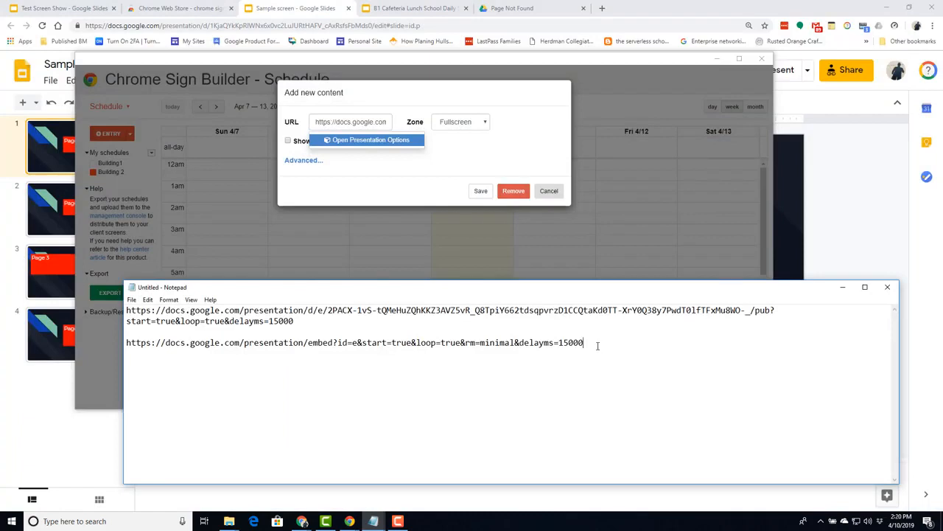
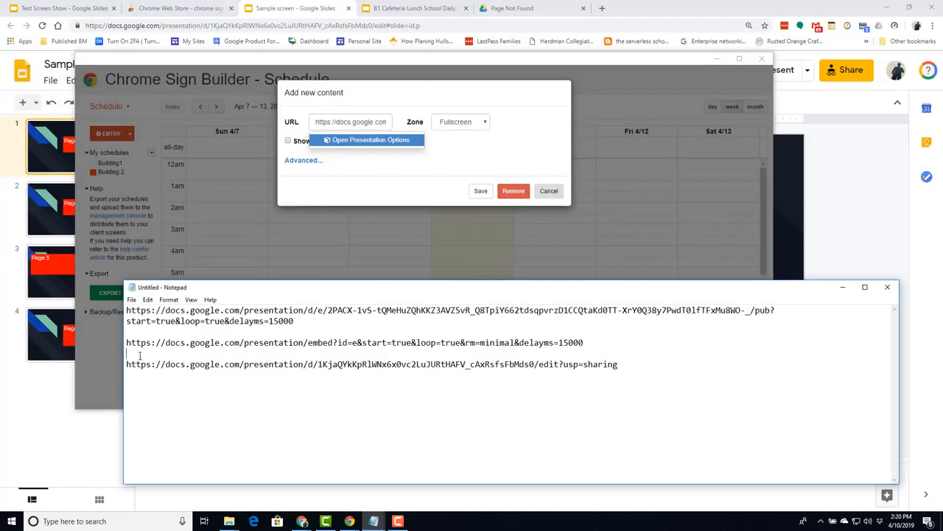
key("Return")
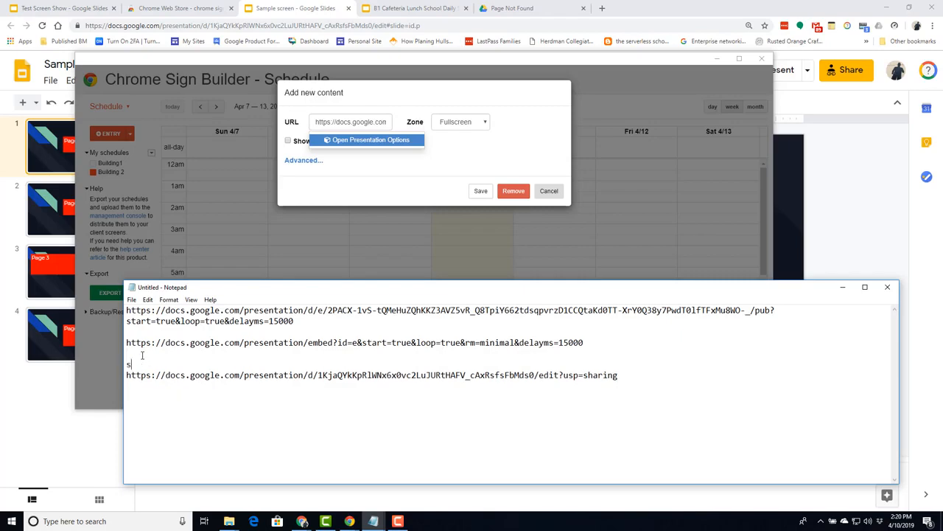
type("shared")
- Hide the player controls and set 15000 ms per slide in the presentation options
left_click(349, 140)
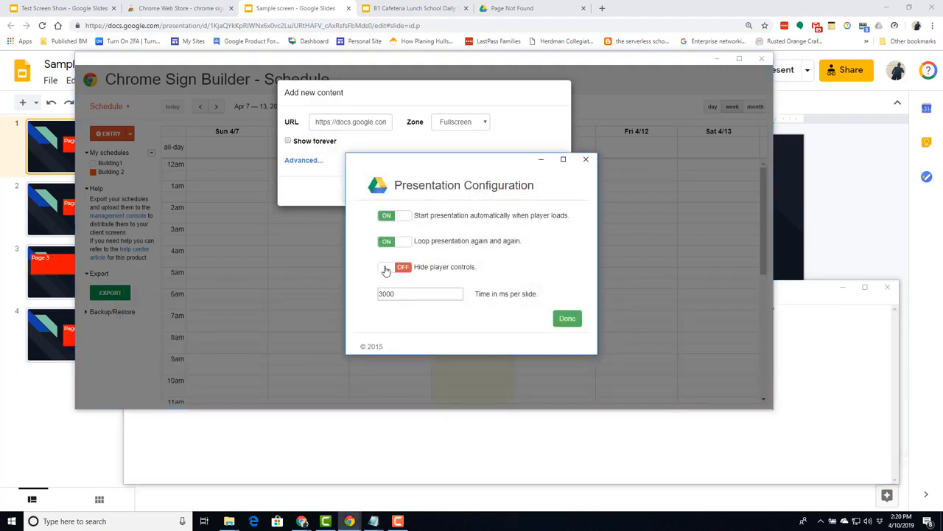
left_click(386, 267)
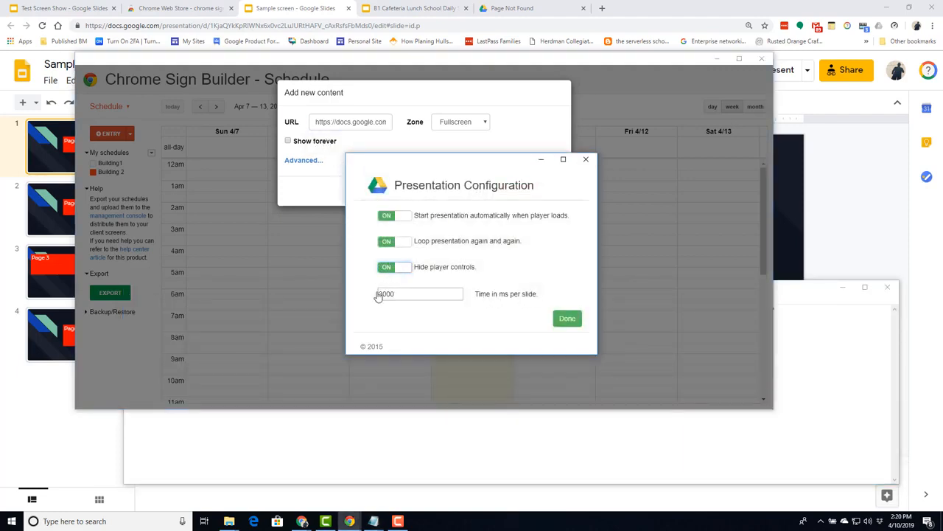
left_click(380, 293)
key("BackSpace")
type("15")
left_click(567, 318)
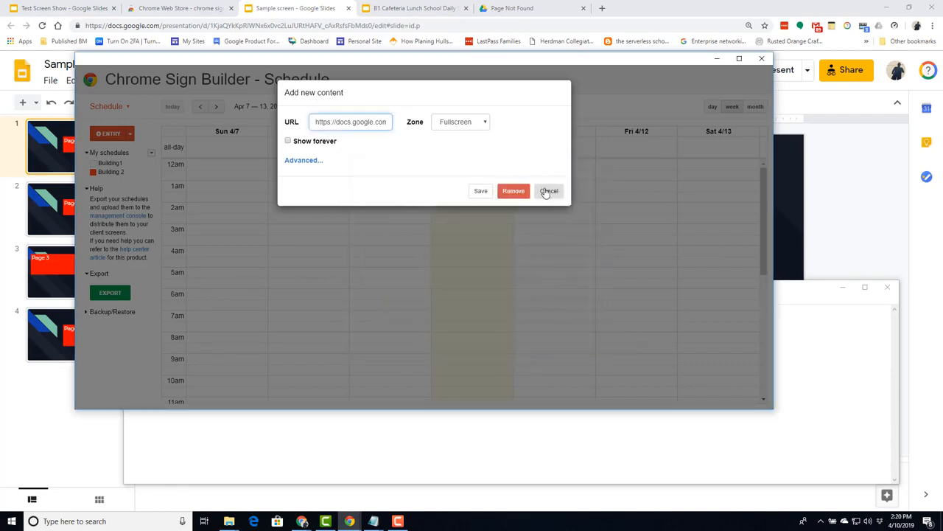
- Save the Sun 4/7 entry, reopen it to copy its URL, and select the error tab's address bar
left_click(481, 192)
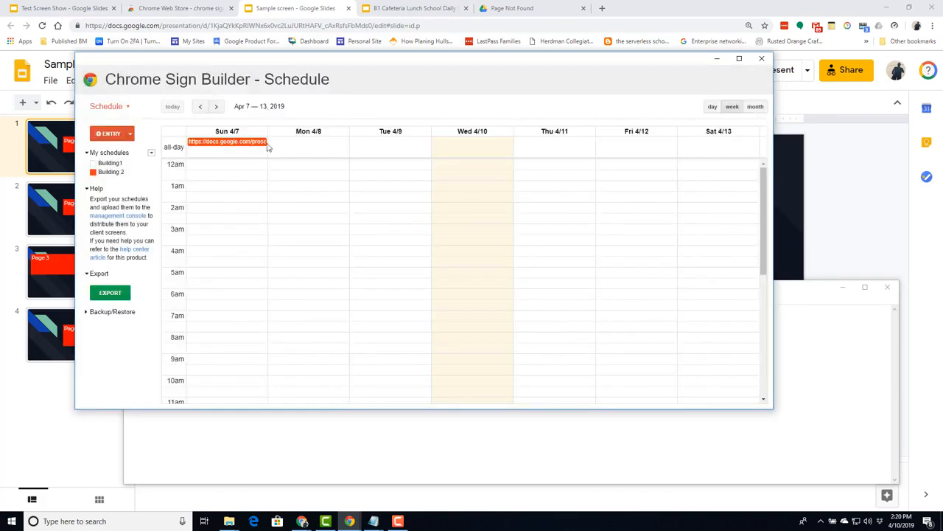
left_click(248, 145)
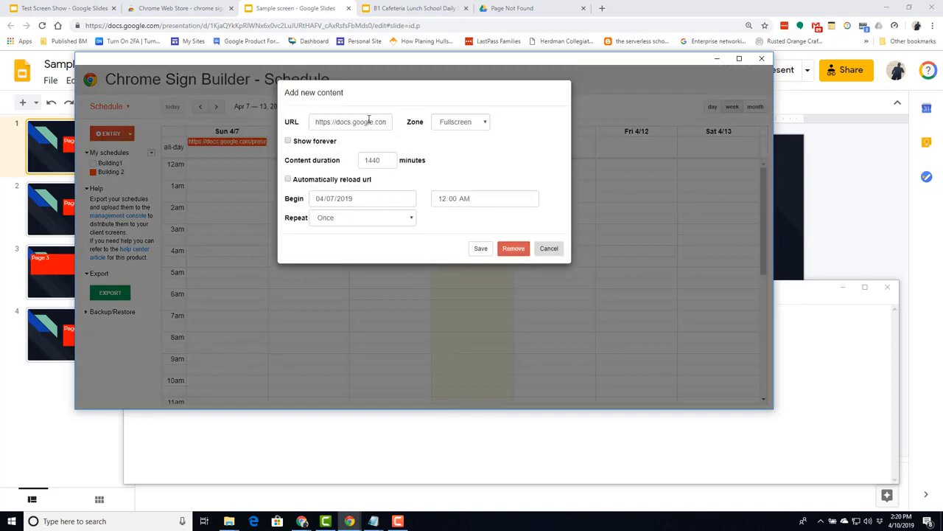
triple_click(369, 121)
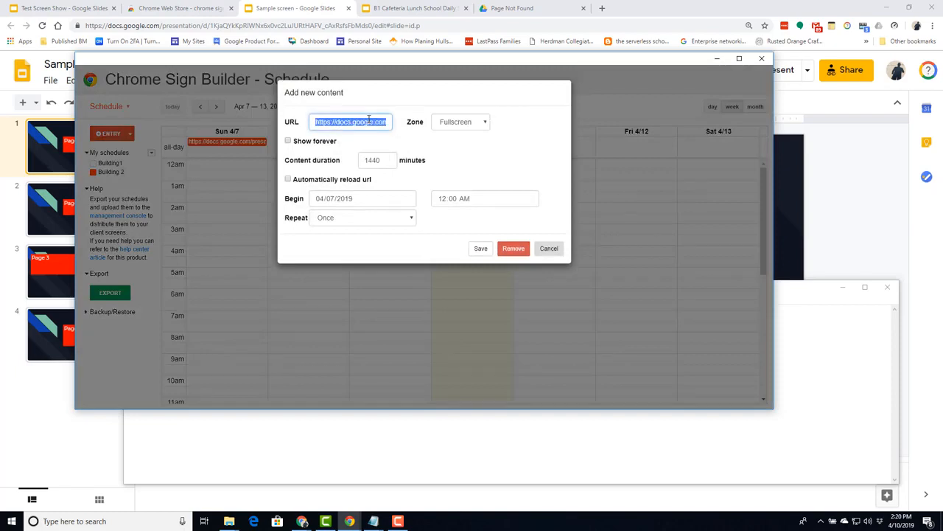
left_click(545, 9)
left_click(459, 25)
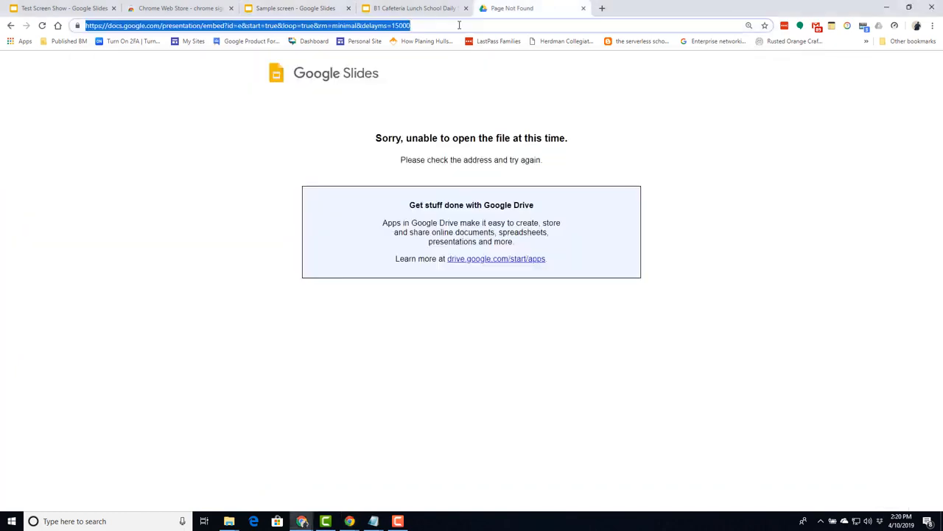
- Load the copied embed URL in Chrome to test playback, then bring up the saved-links Notepad
key("Return")
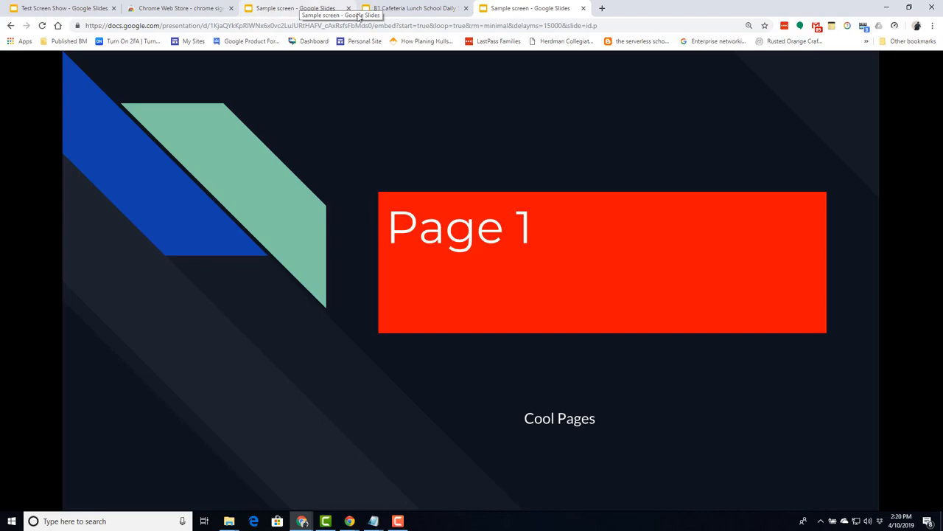
left_click(376, 523)
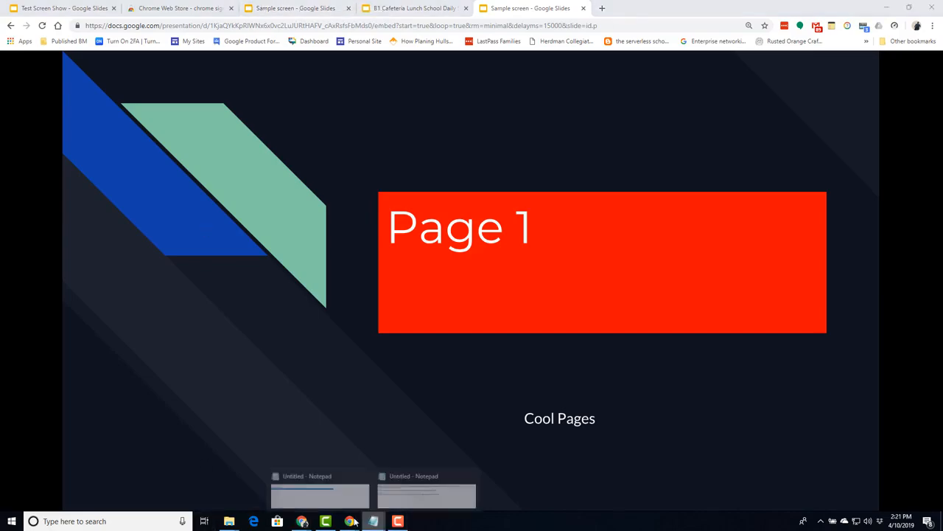
left_click(421, 498)
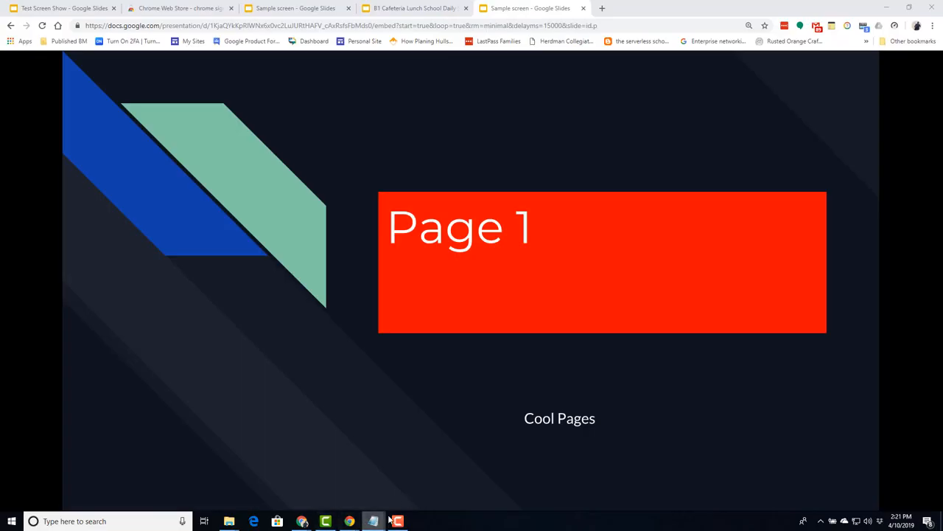
left_click(380, 520)
left_click(398, 481)
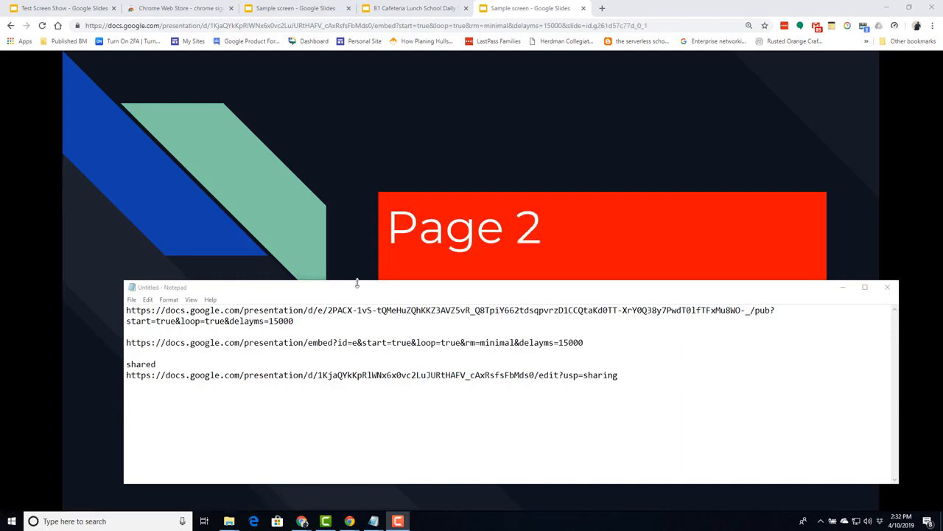
- Give the entry hidden player controls, 15000 ms per slide, and Show forever
mouse_move(350, 522)
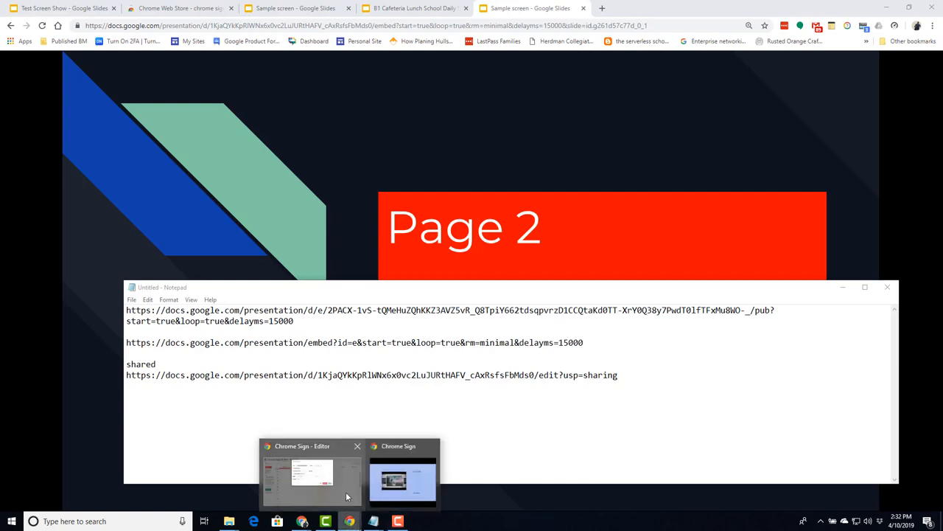
left_click(346, 496)
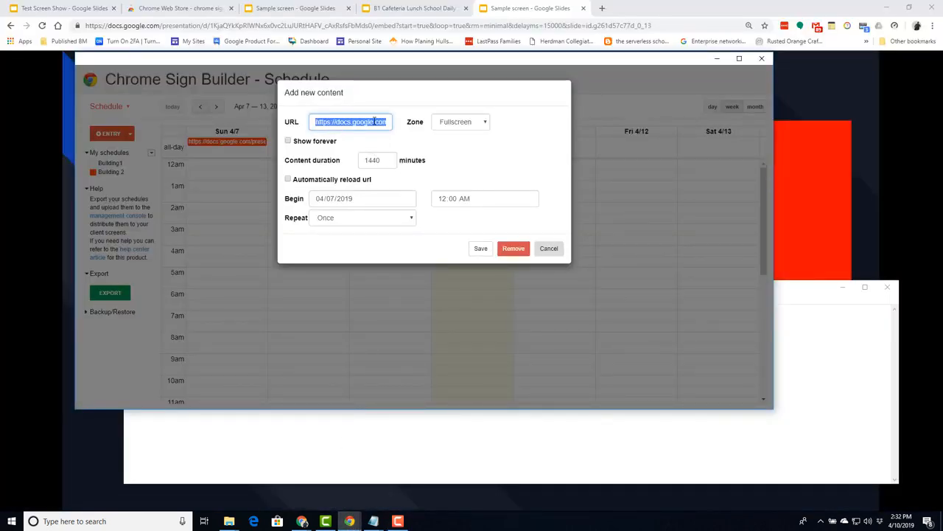
left_click(327, 123)
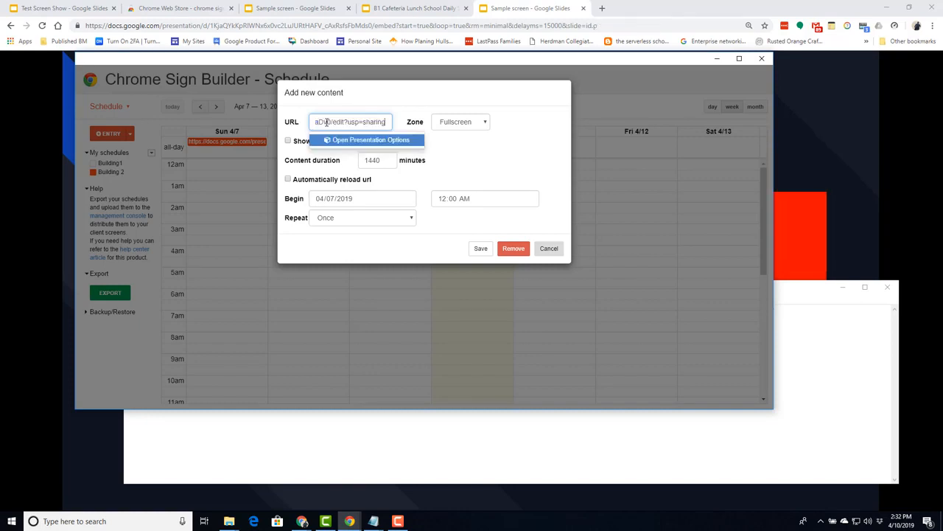
left_click(352, 140)
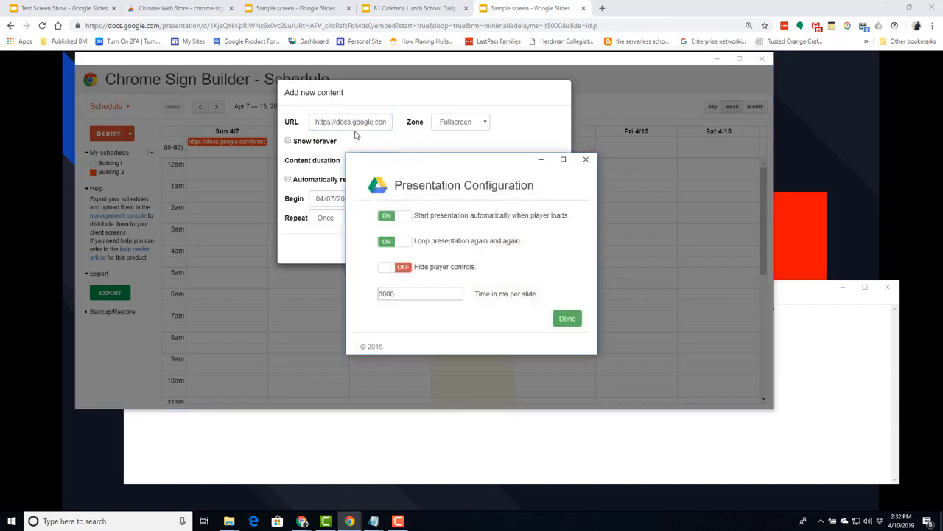
left_click(389, 267)
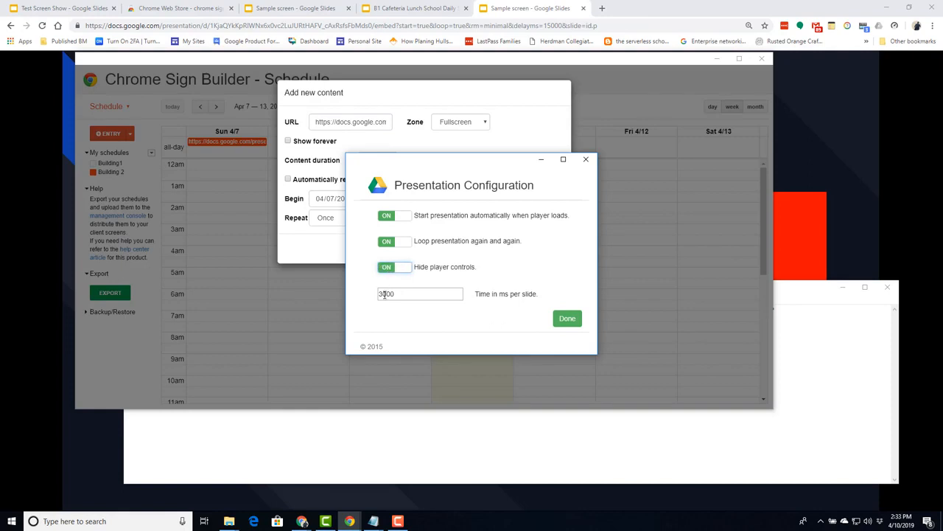
left_click(382, 293)
key("BackSpace")
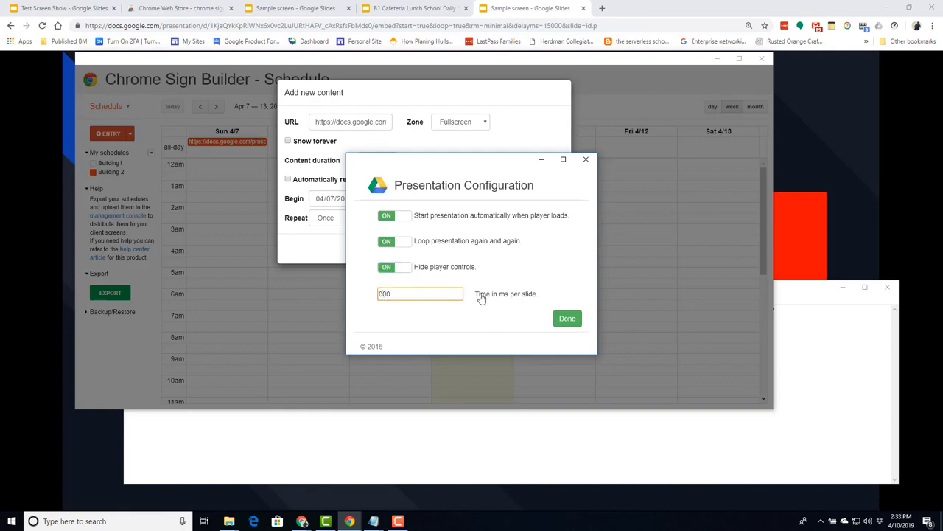
type("15")
left_click(565, 319)
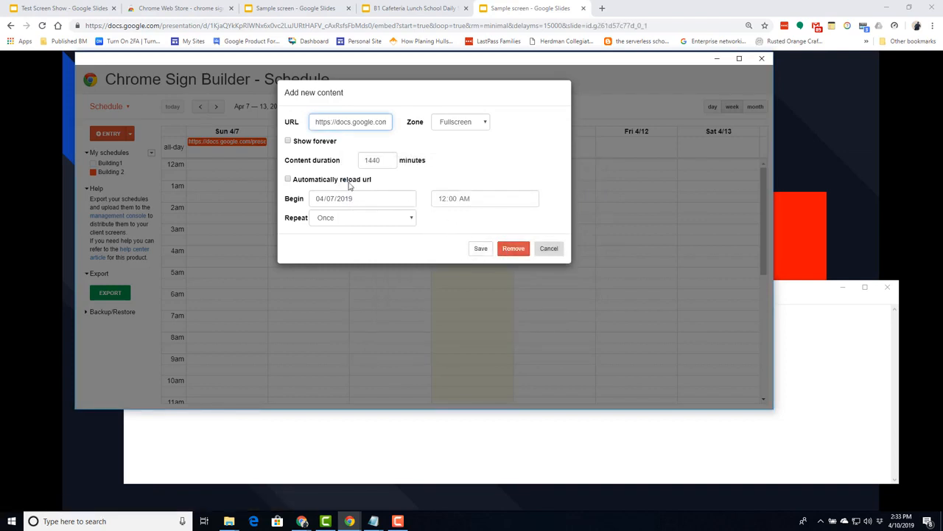
left_click(288, 142)
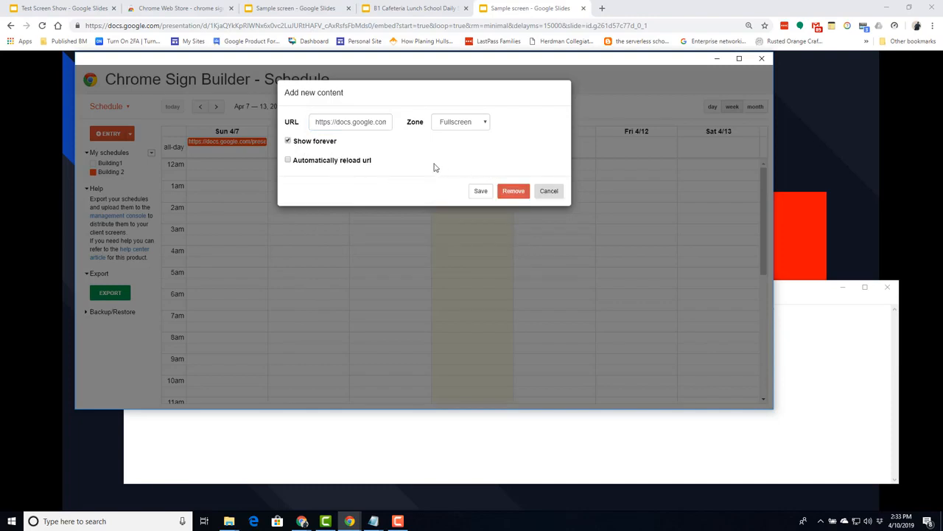
- Toggle 'Automatically reload url' on and back off, leaving it disabled
left_click(288, 161)
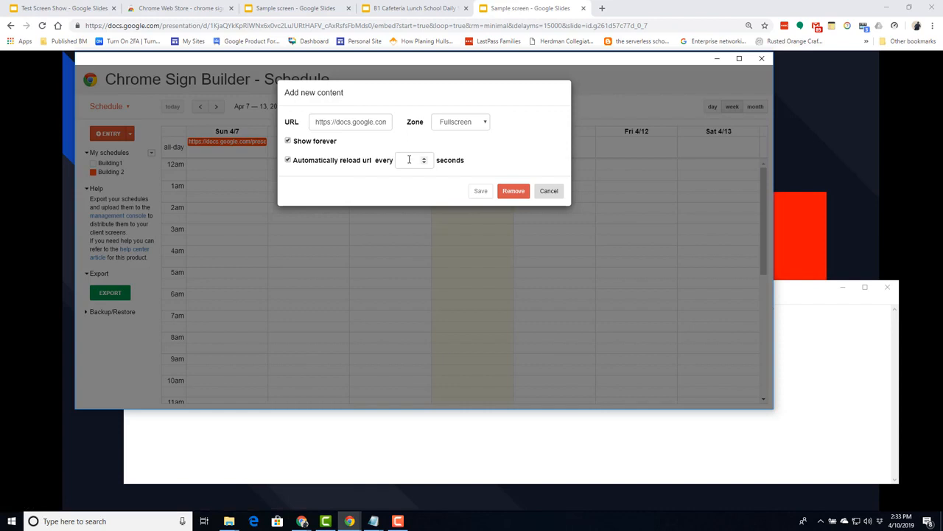
left_click(288, 161)
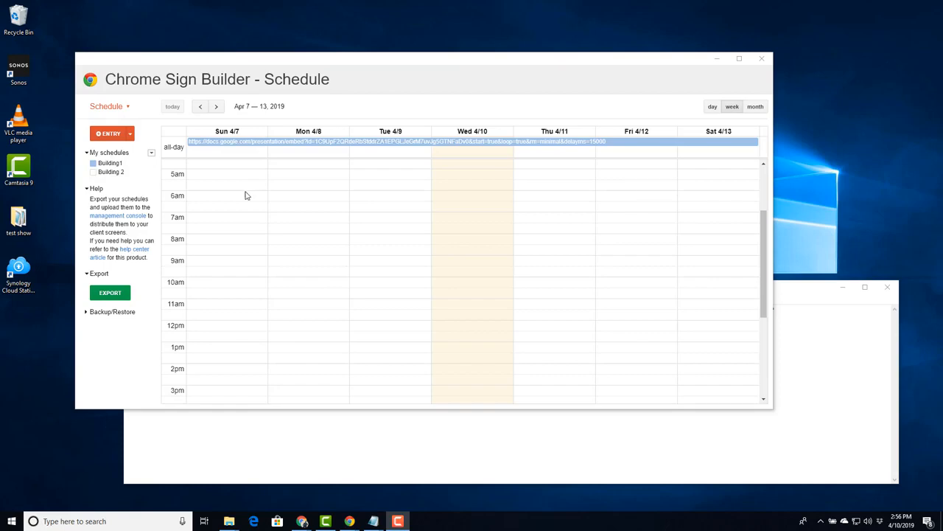
- Start an 11:30 entry on Mon 4/8 using the saved B2 Cafeteria Lunch link
left_click(278, 314)
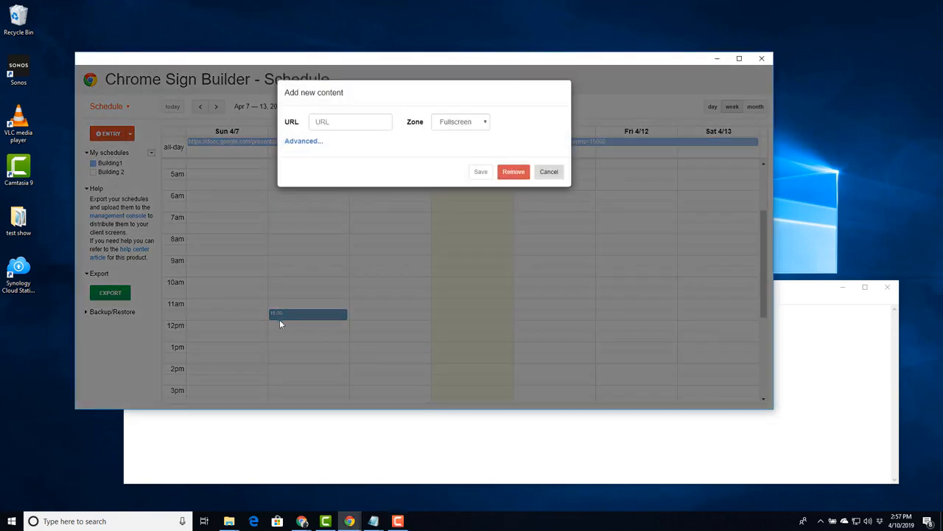
left_click(334, 122)
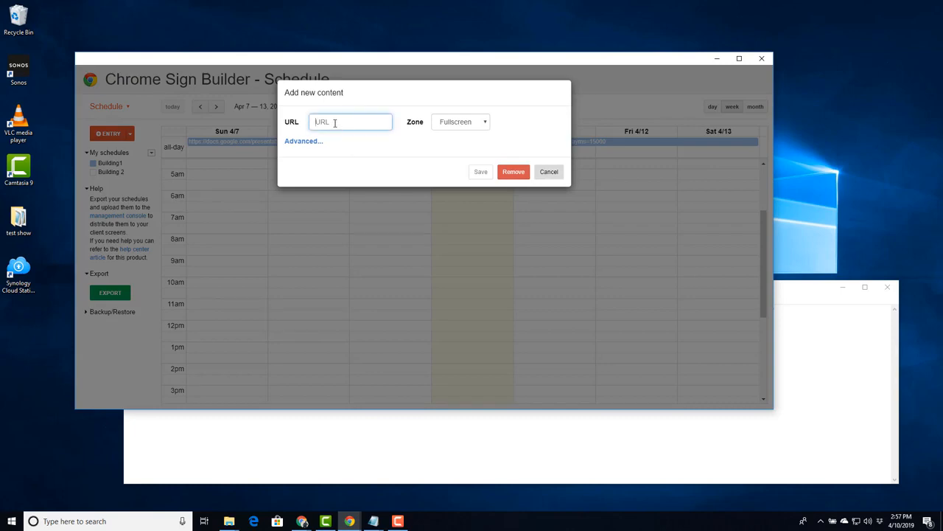
type("B")
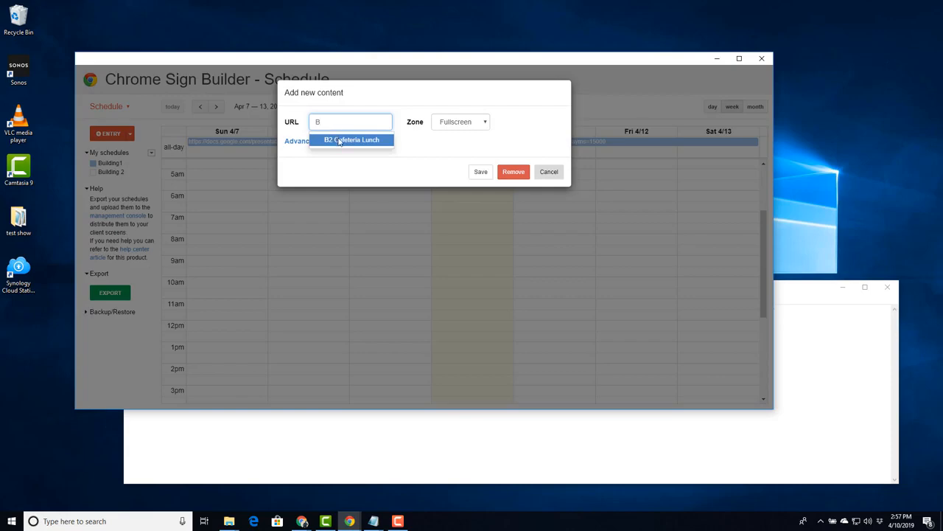
left_click(340, 142)
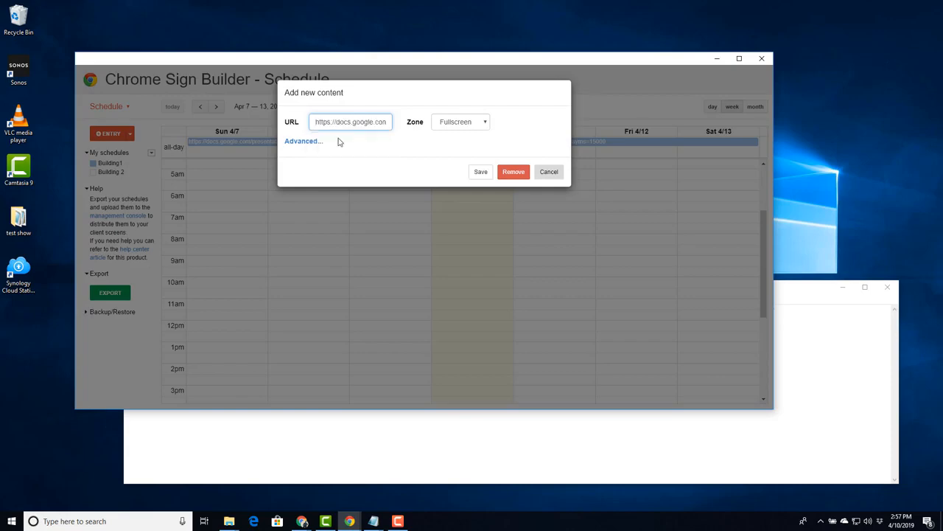
- Set the lunch entry to repeat daily indefinitely and save it
left_click(293, 143)
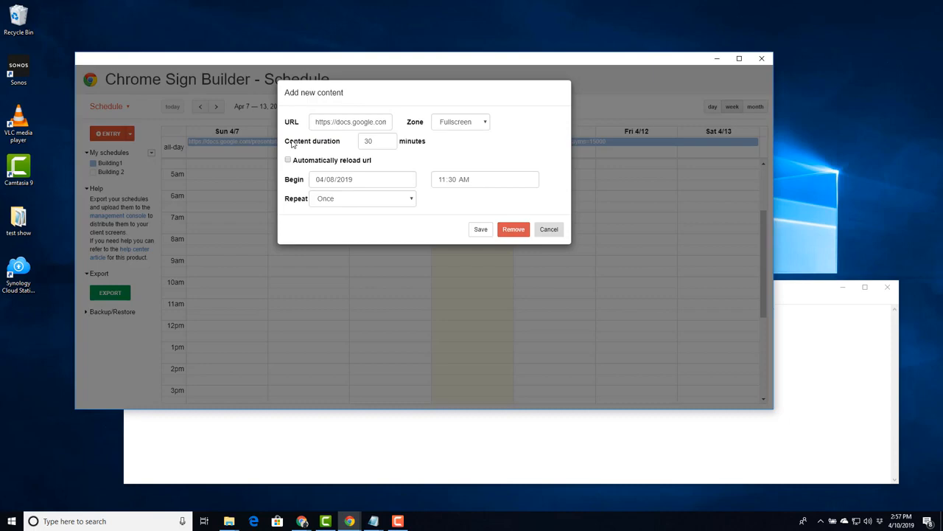
left_click(411, 201)
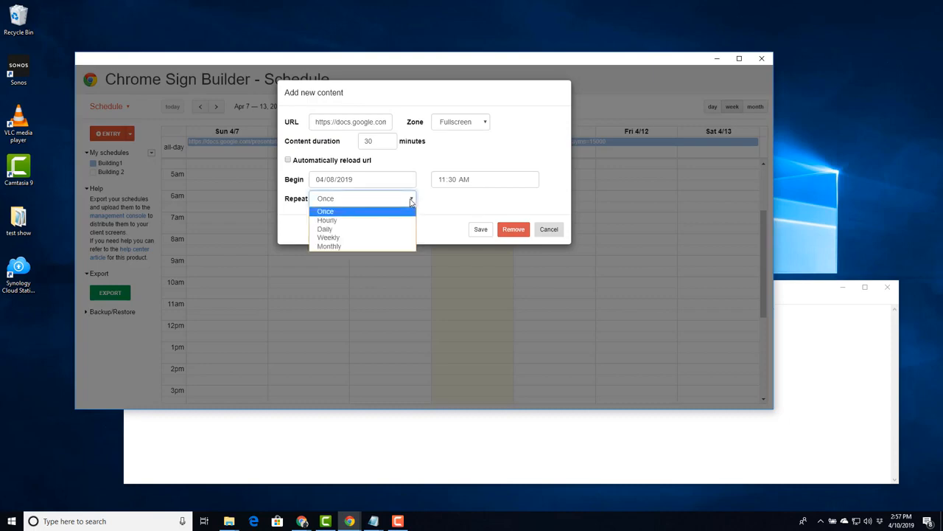
left_click(401, 231)
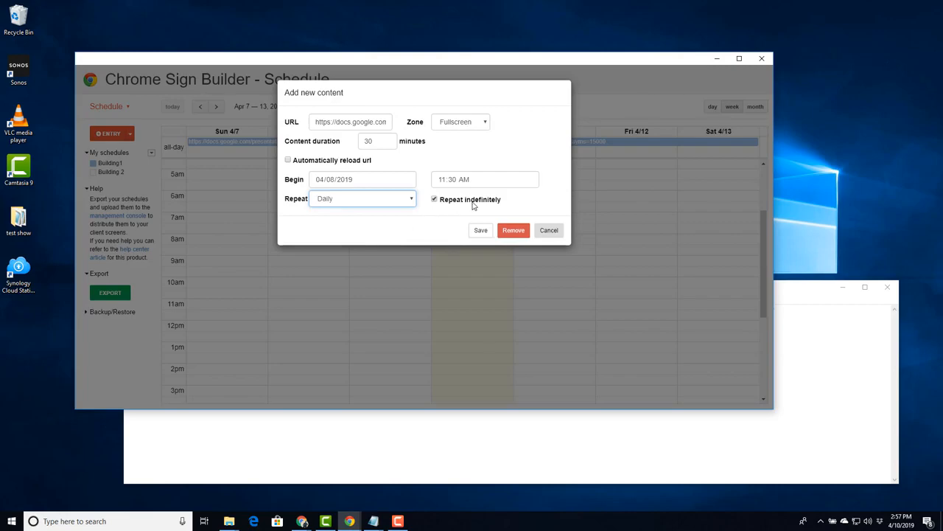
left_click(434, 200)
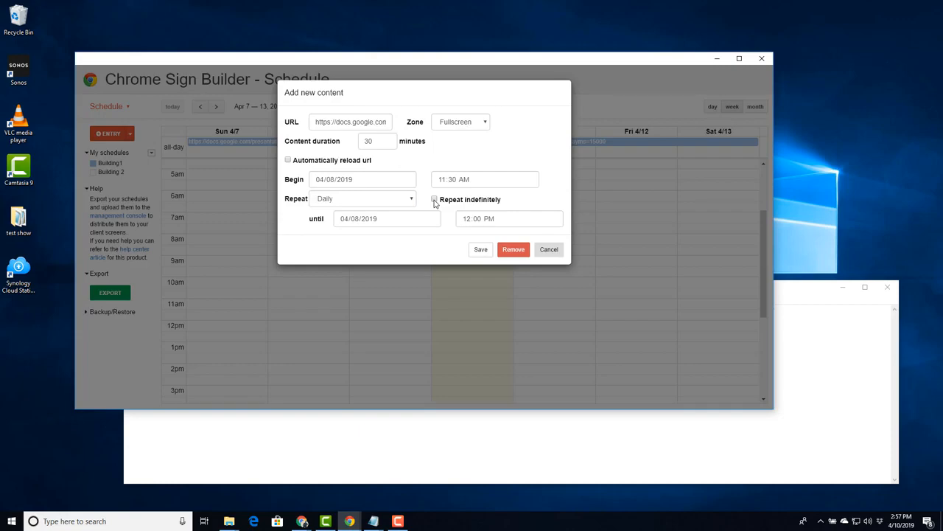
left_click(434, 199)
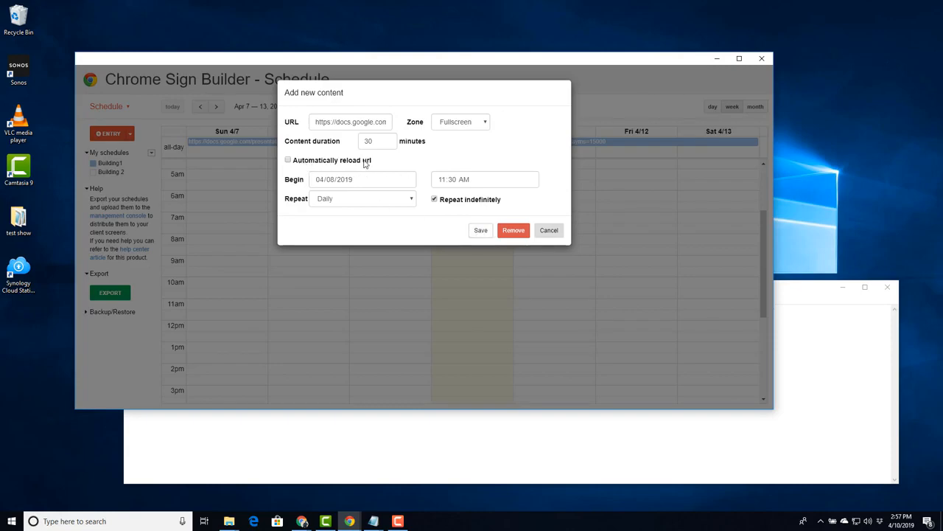
left_click(479, 231)
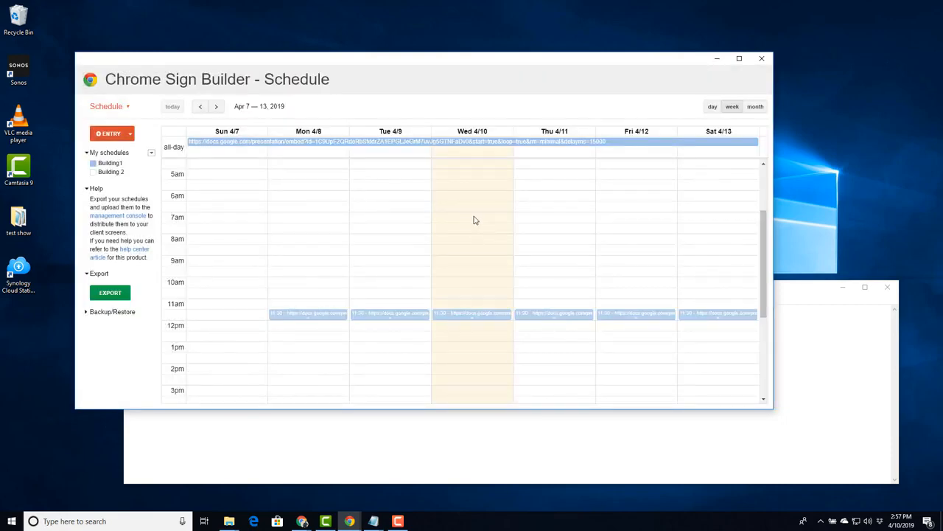